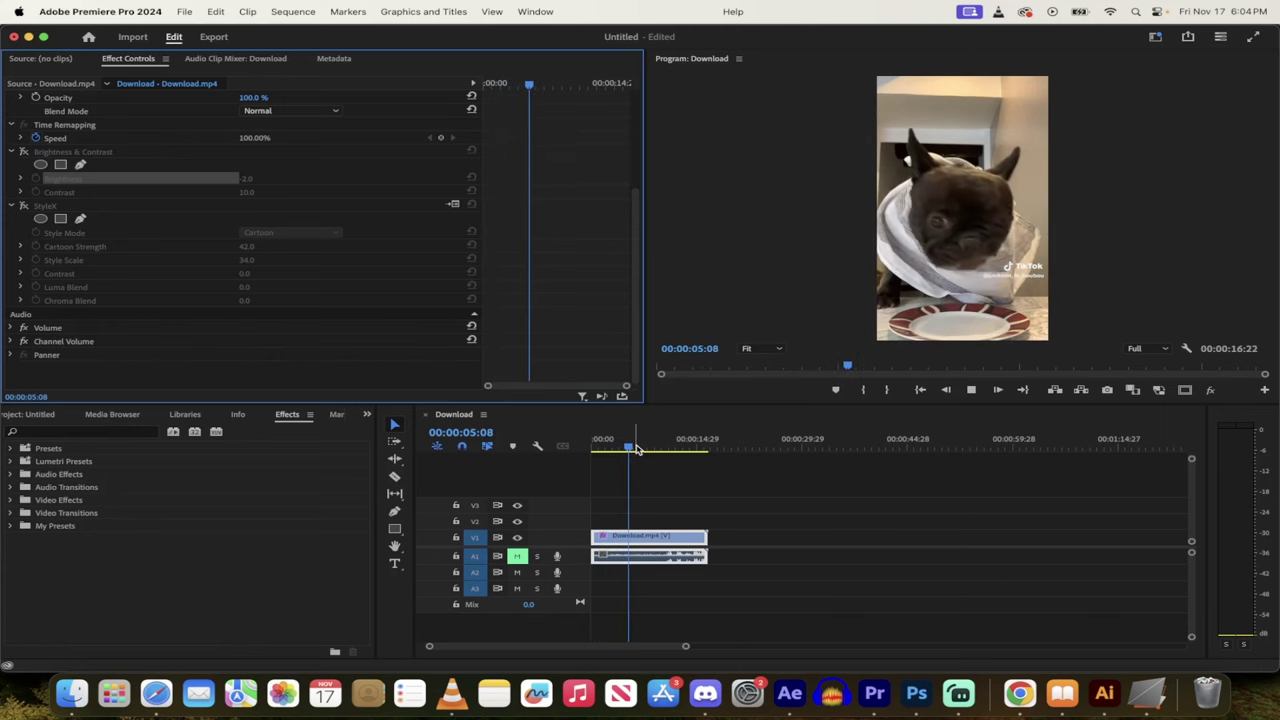
# Step: Turn Brightness & Contrast and StyleX back on, then play and stop the clip to preview
pyautogui.moveTo(636, 447)
pyautogui.mouseDown()
pyautogui.moveTo(614, 448)
pyautogui.moveTo(646, 449)
pyautogui.mouseUp()
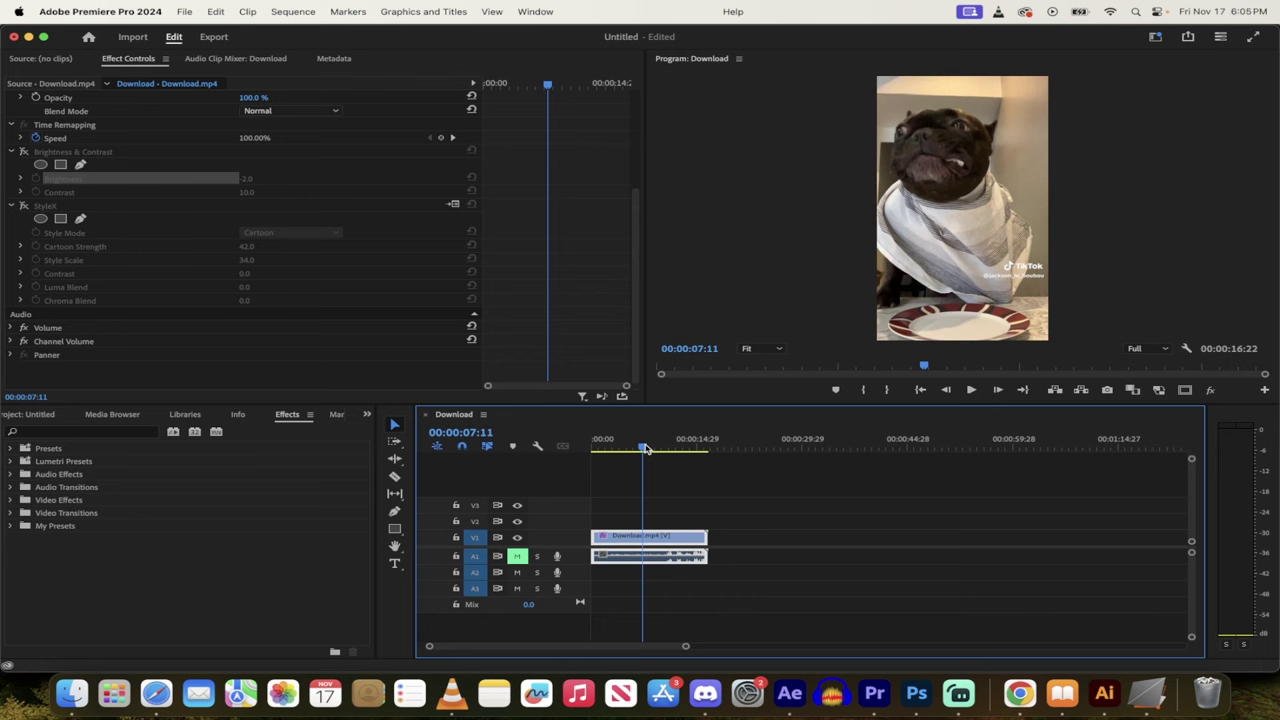
pyautogui.click(24, 152)
pyautogui.click(24, 205)
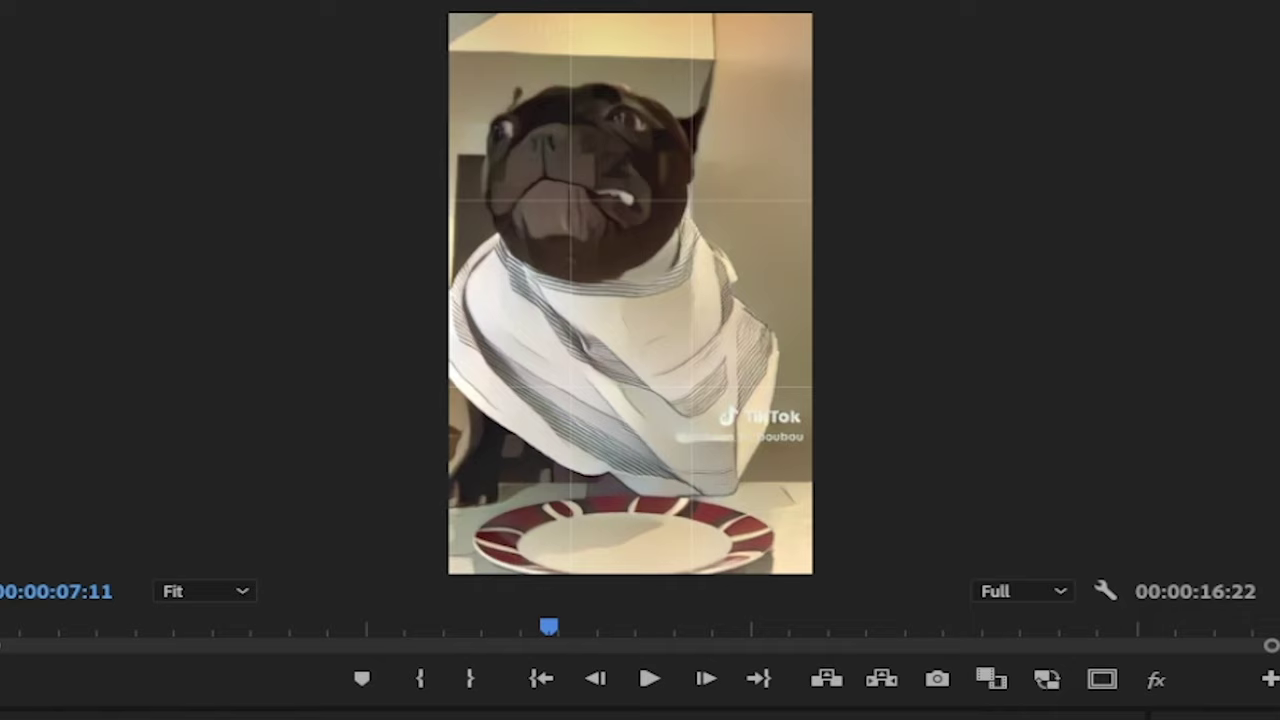
pyautogui.press('j')
pyautogui.press('j')
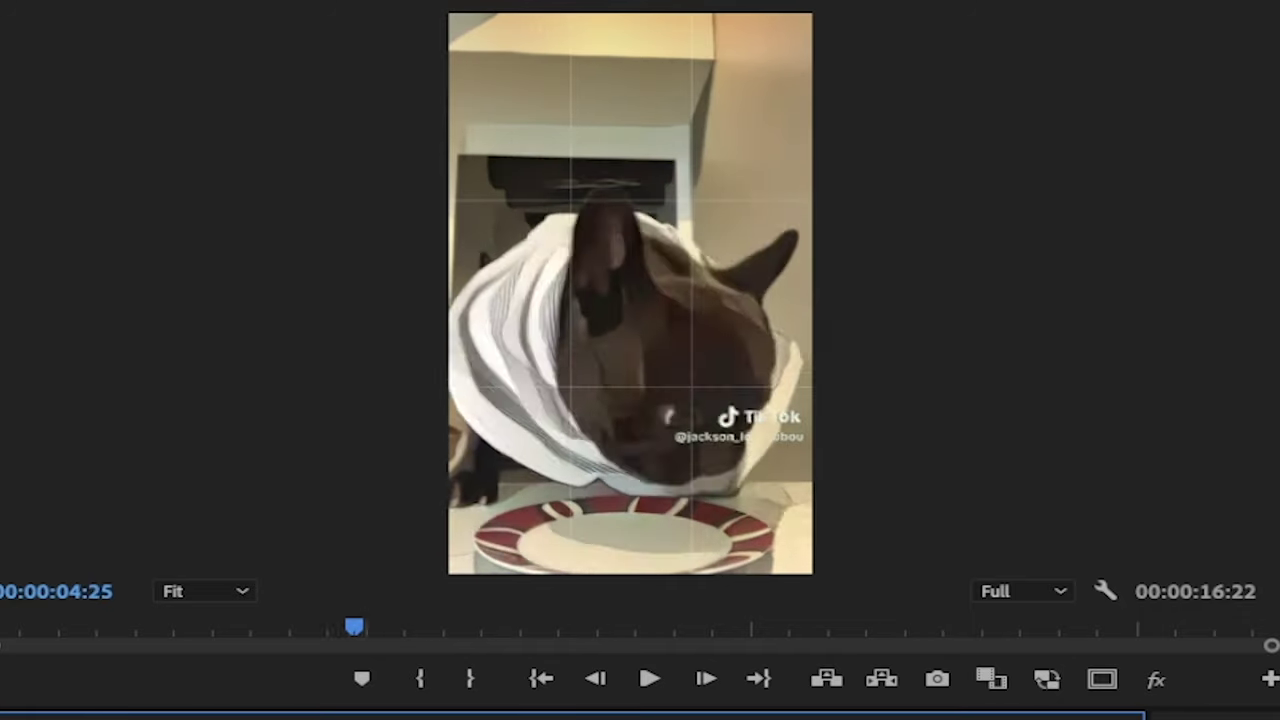
pyautogui.press('l')
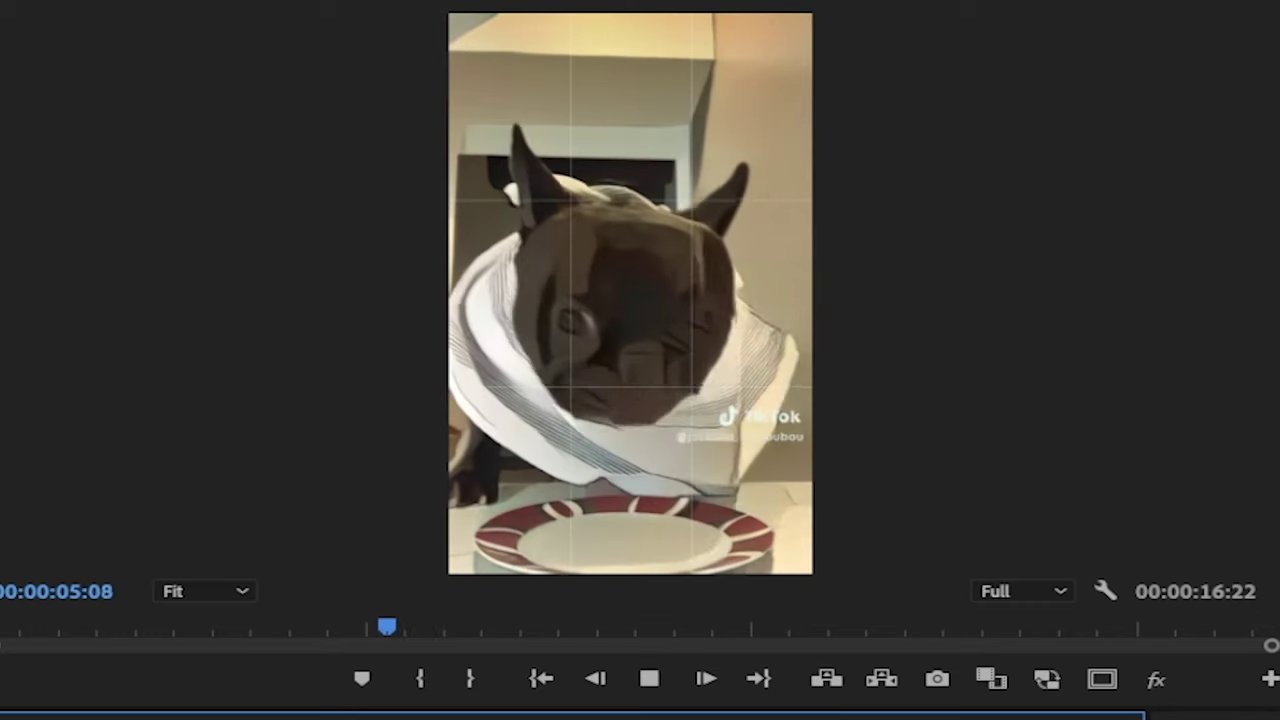
pyautogui.press('k')
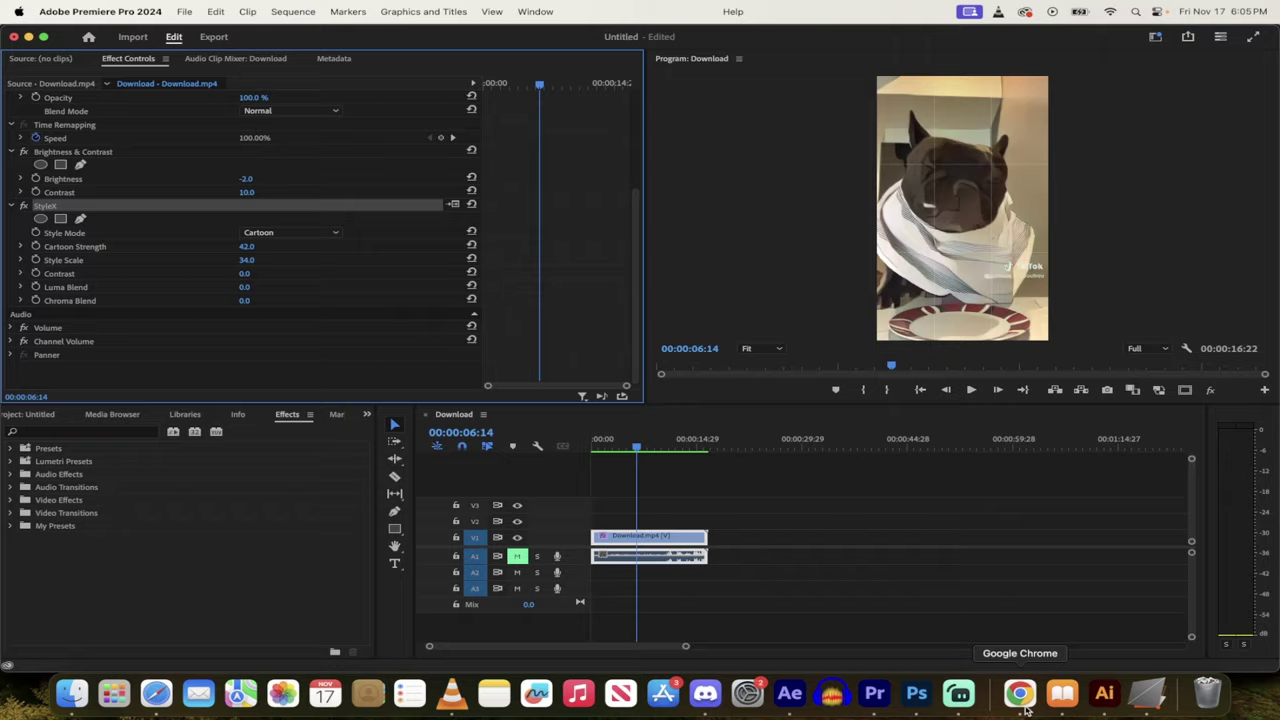
# Step: Show the aescripts.com StyleX page and scroll through its $79.99 price and trial download
pyautogui.click(1025, 705)
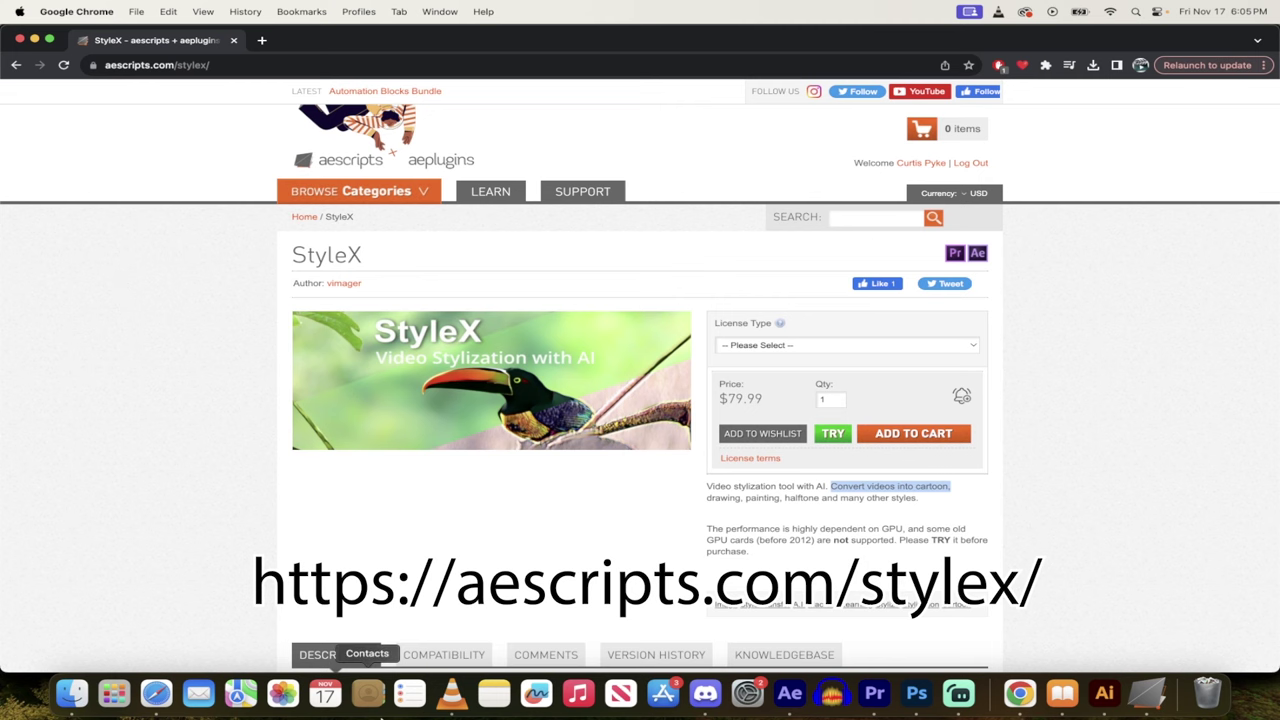
pyautogui.scroll(-1, 143, 557)
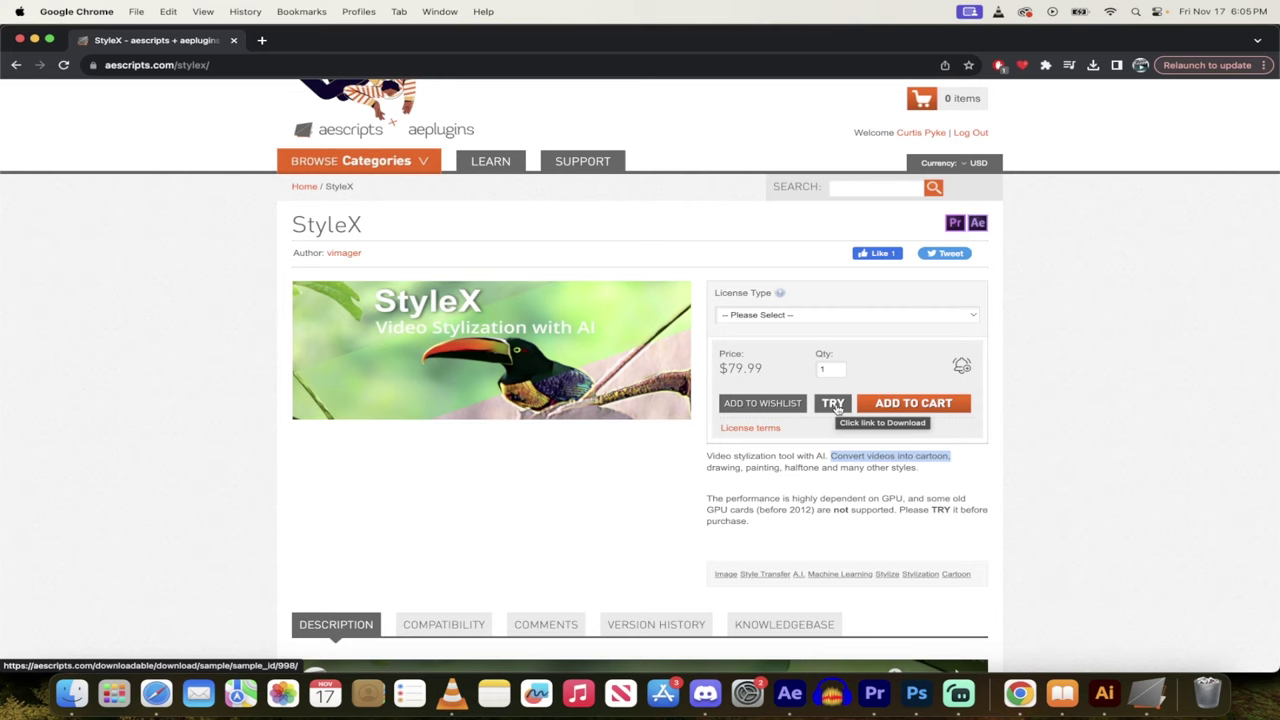
pyautogui.scroll(1, 1165, 355)
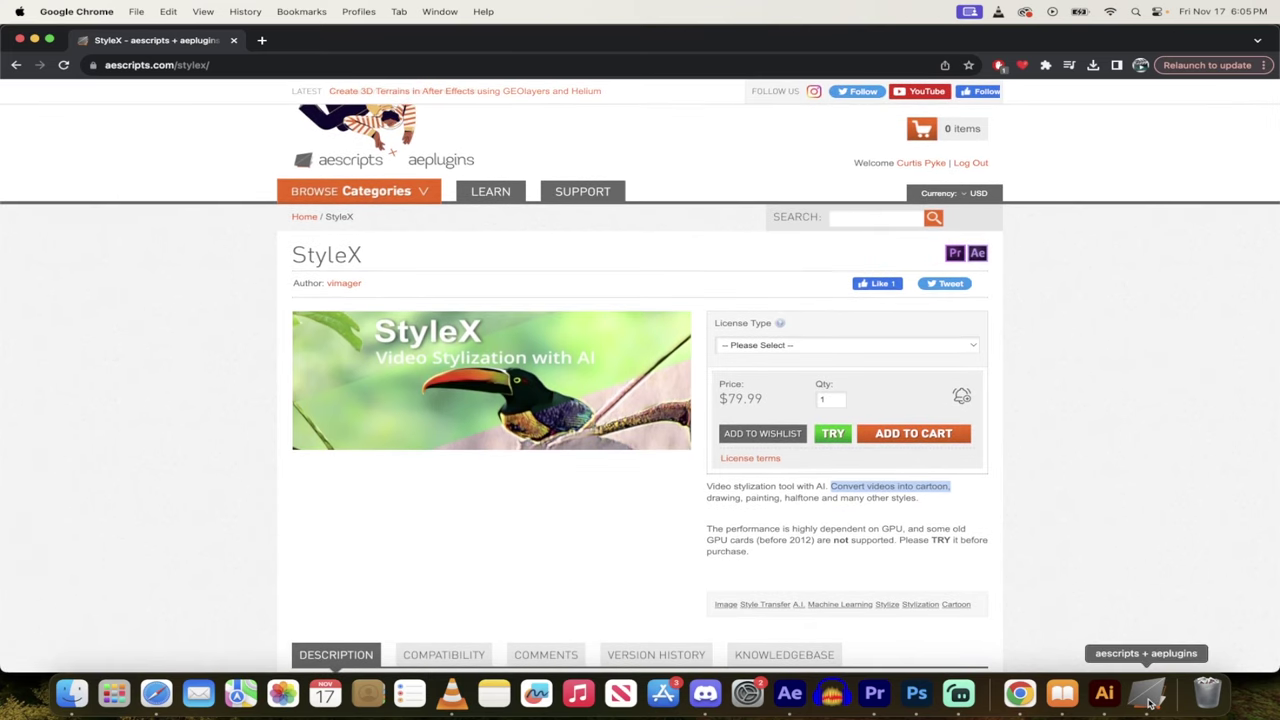
# Step: Check StyleX 1.0.2.1 listed as a trial in aescripts + aeplugins, then return to Premiere Pro
pyautogui.click(1149, 702)
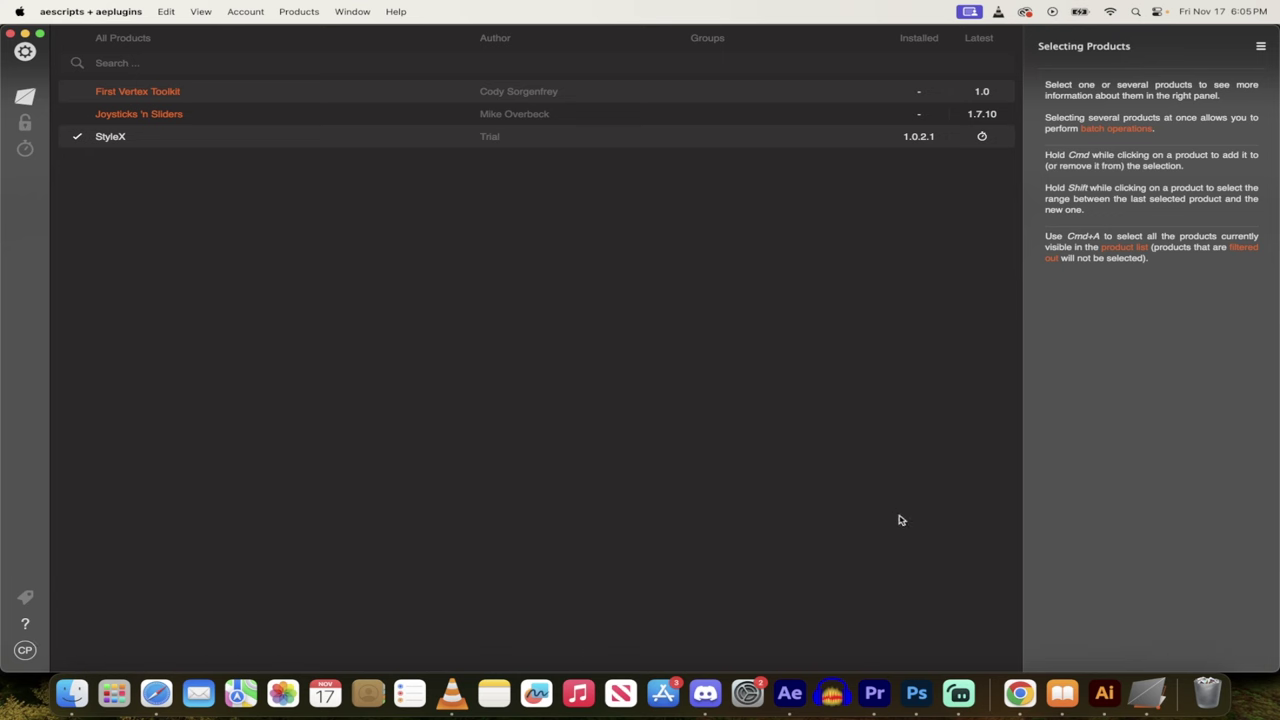
pyautogui.click(883, 701)
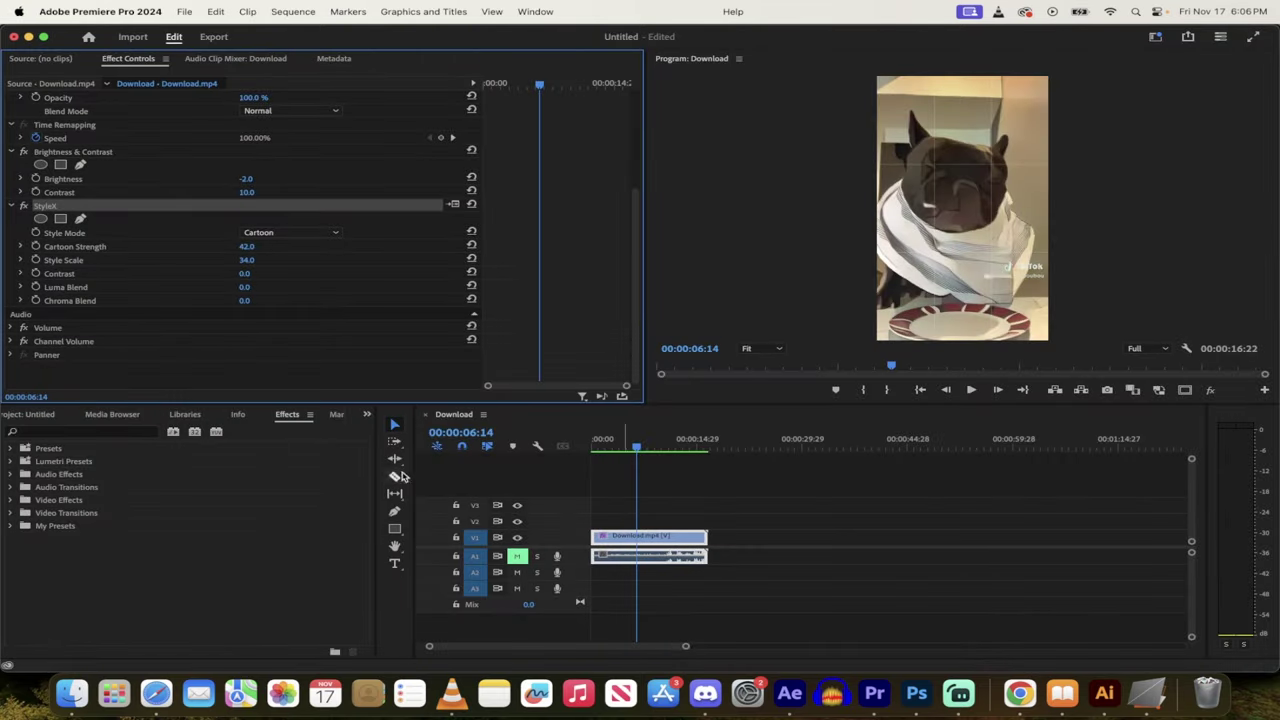
# Step: Replace the Download sequence with a new sequence built from Download.mp4
pyautogui.click(34, 420)
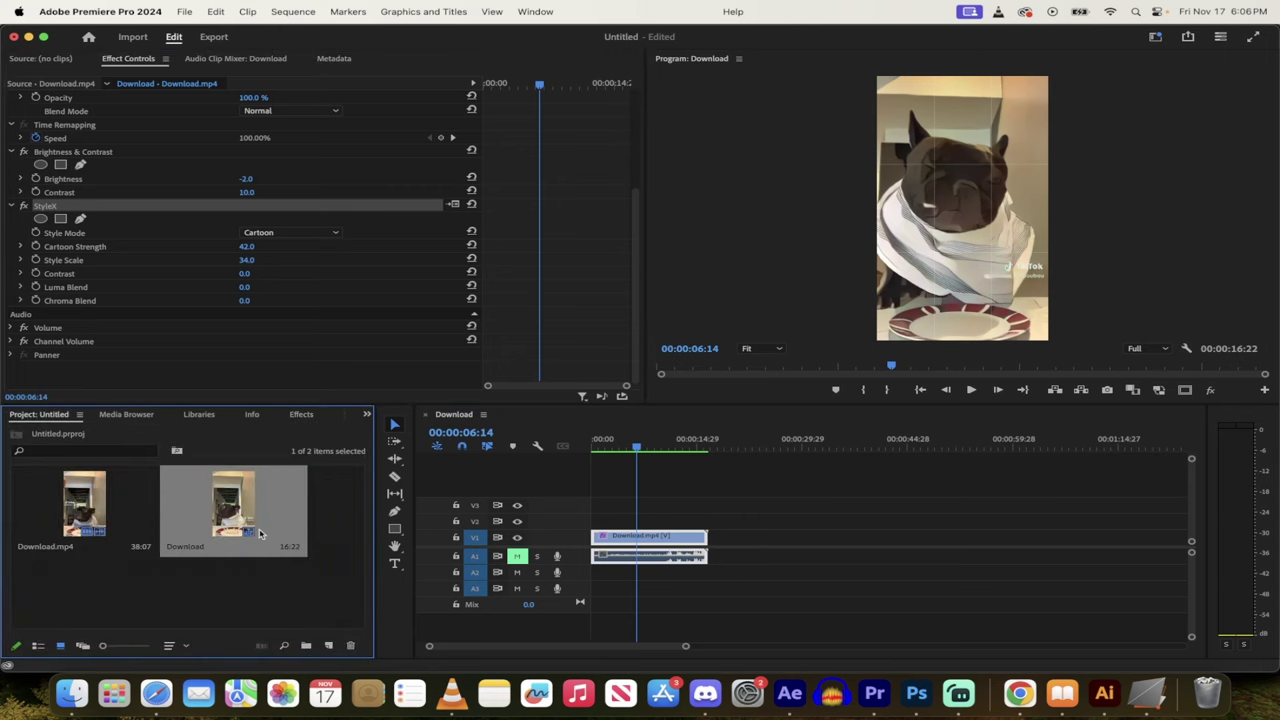
pyautogui.press('Delete')
pyautogui.click(87, 510)
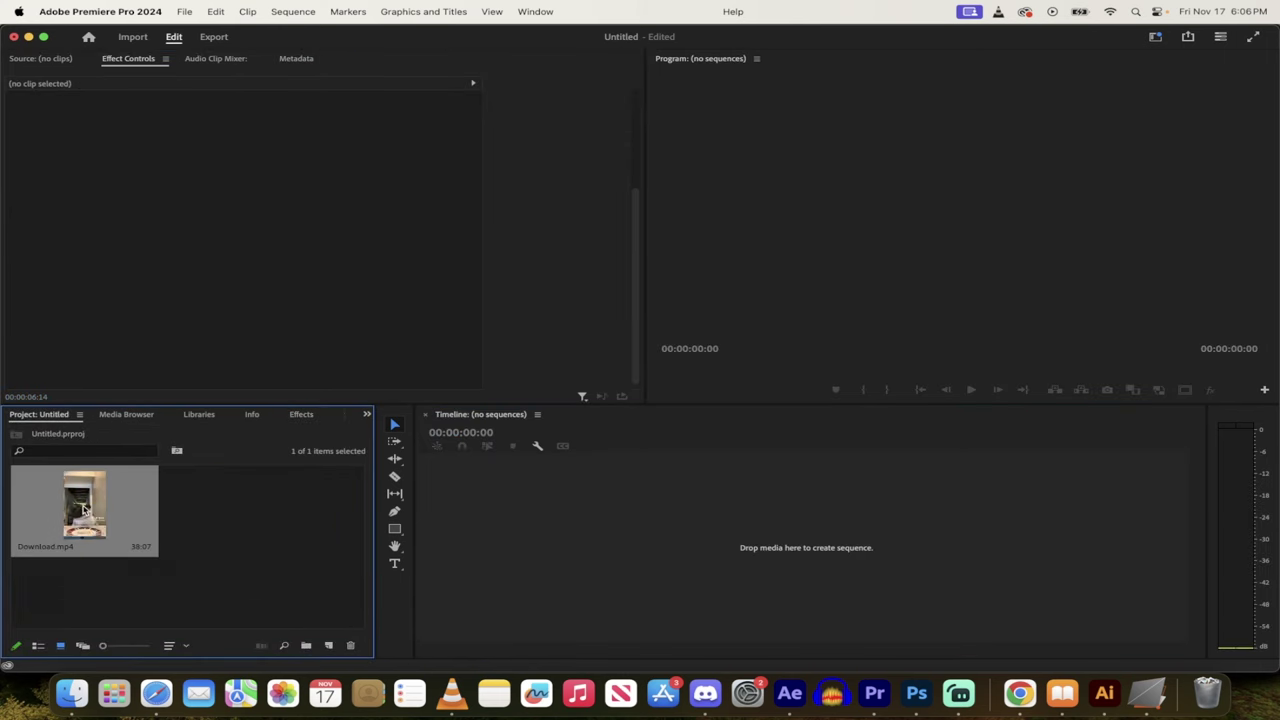
pyautogui.moveTo(88, 505); pyautogui.dragTo(528, 520)
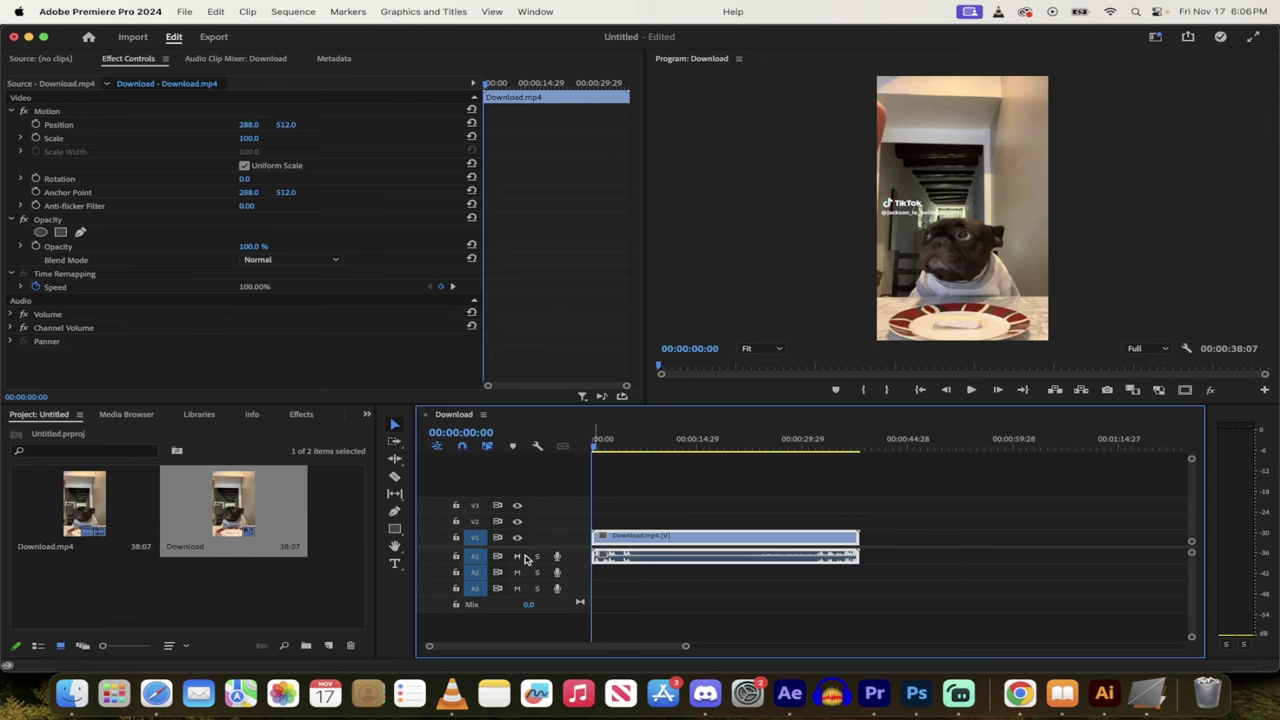
# Step: Mute A1, trim the head to about 20 seconds, move the clip to zero, and ripple-trim to 10:10
pyautogui.click(518, 557)
pyautogui.moveTo(686, 446); pyautogui.dragTo(747, 449)
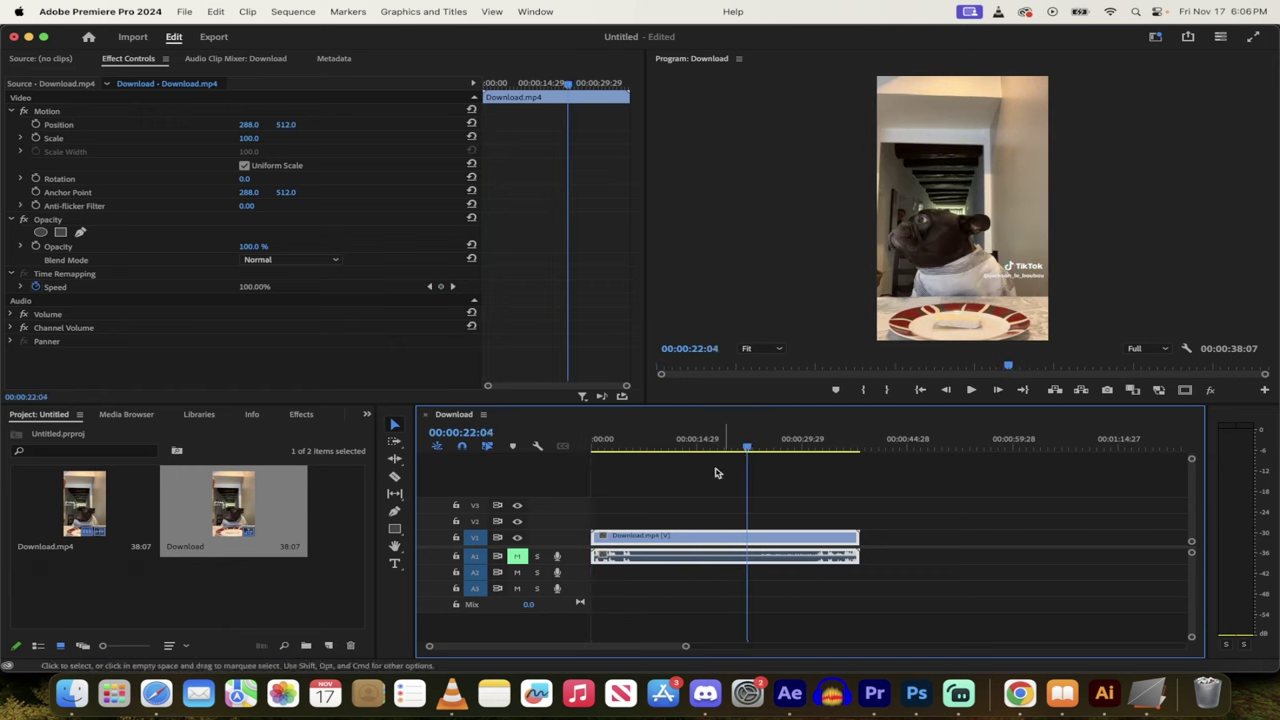
pyautogui.moveTo(594, 540); pyautogui.dragTo(633, 541)
pyautogui.moveTo(660, 449); pyautogui.dragTo(596, 449)
pyautogui.press('w')
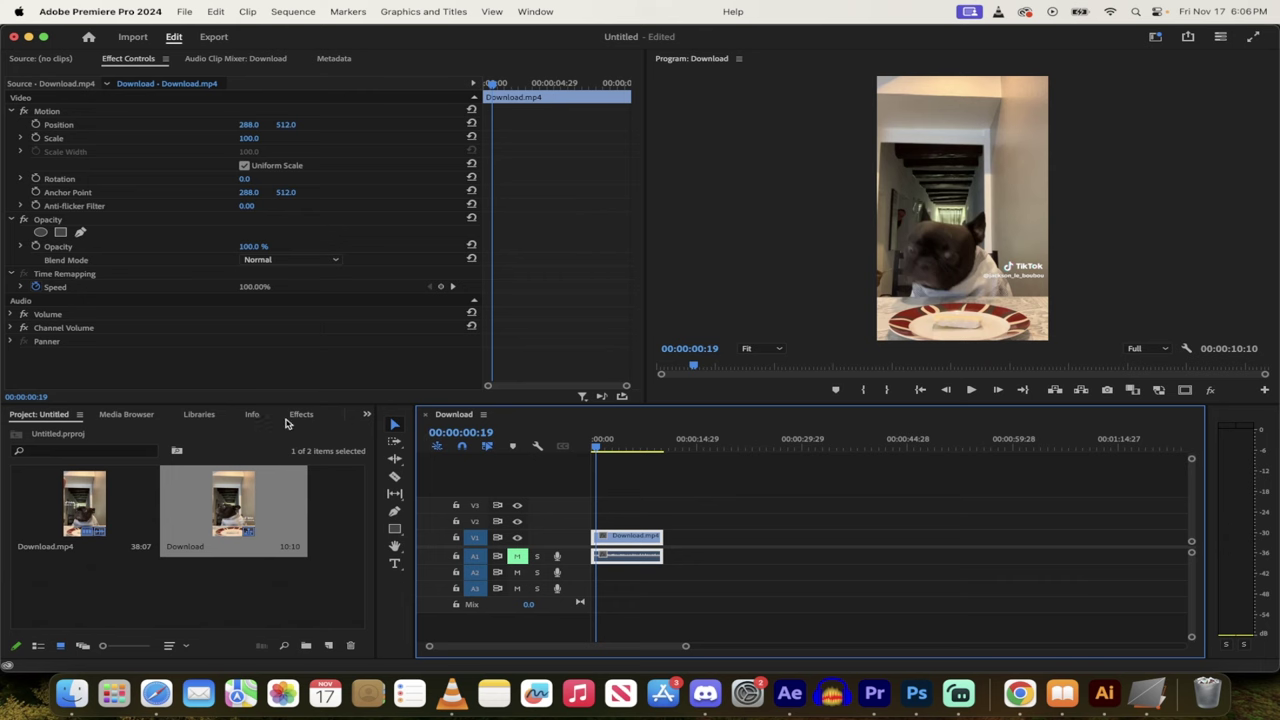
# Step: Search effects for 'style' and drag Vimager > StyleX onto the Download.mp4 clip
pyautogui.click(301, 414)
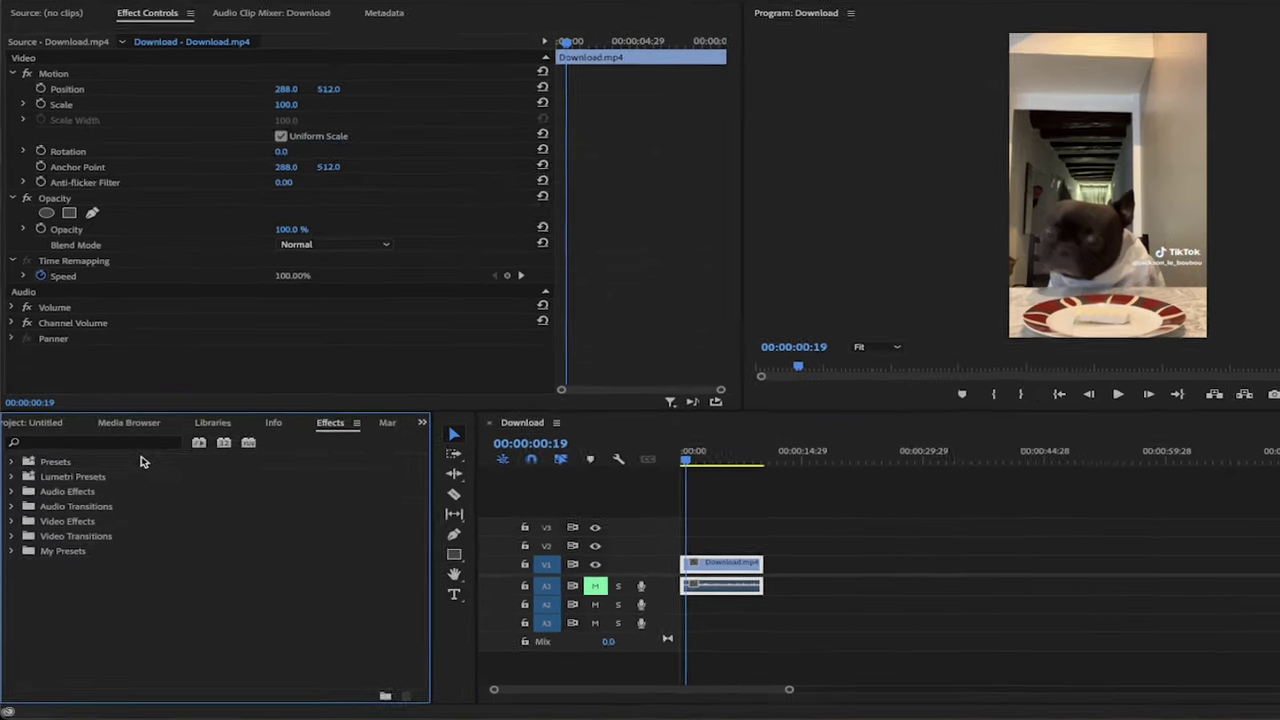
pyautogui.click(100, 437)
pyautogui.write('style')
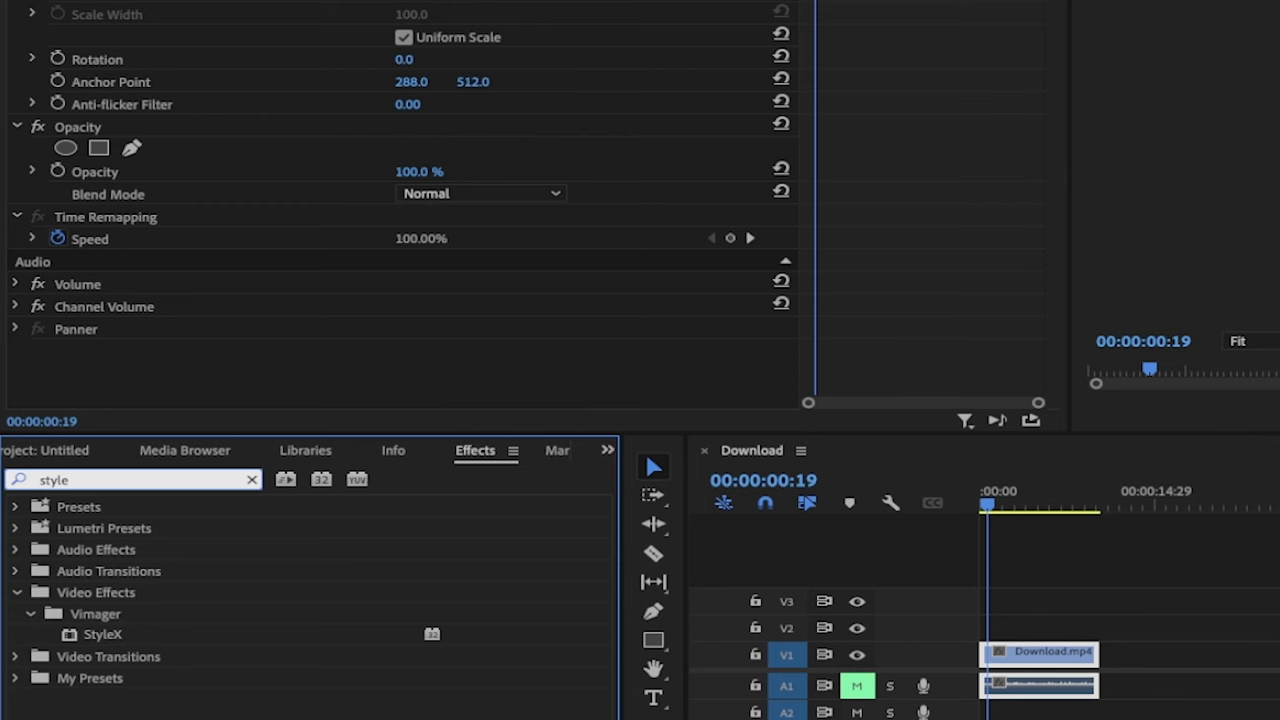
pyautogui.click(100, 636)
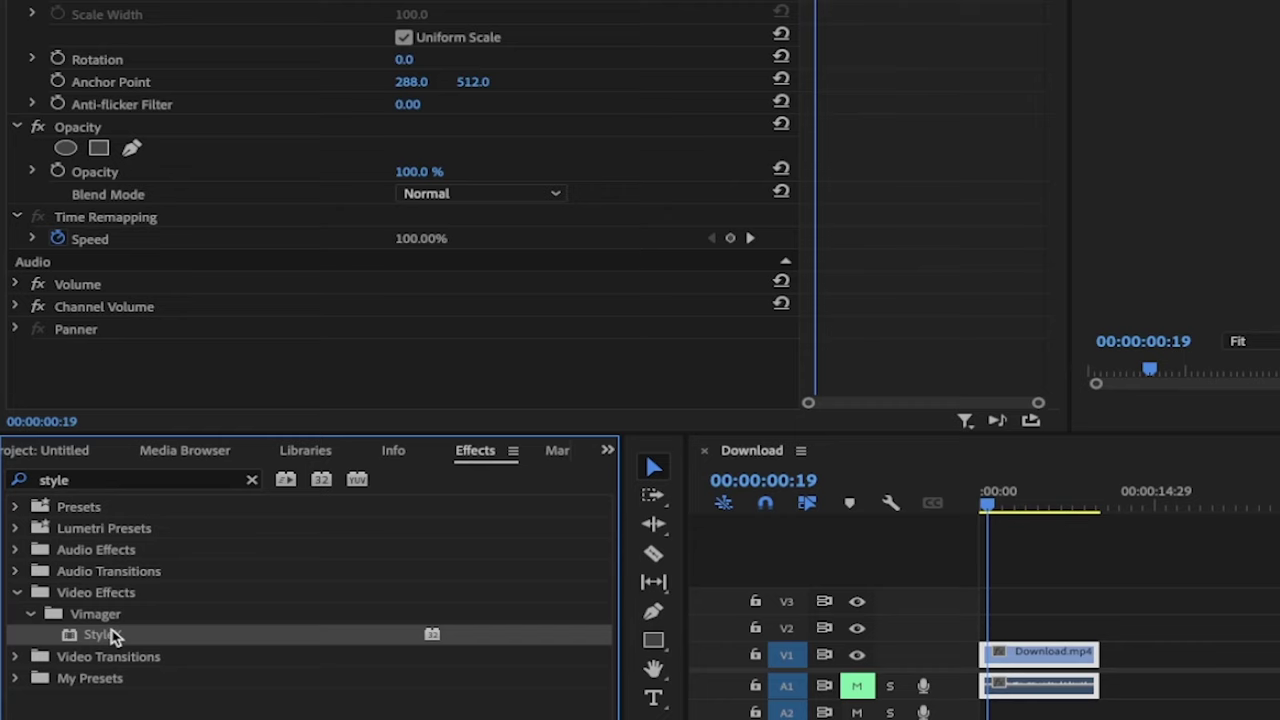
pyautogui.moveTo(104, 640); pyautogui.dragTo(1003, 652)
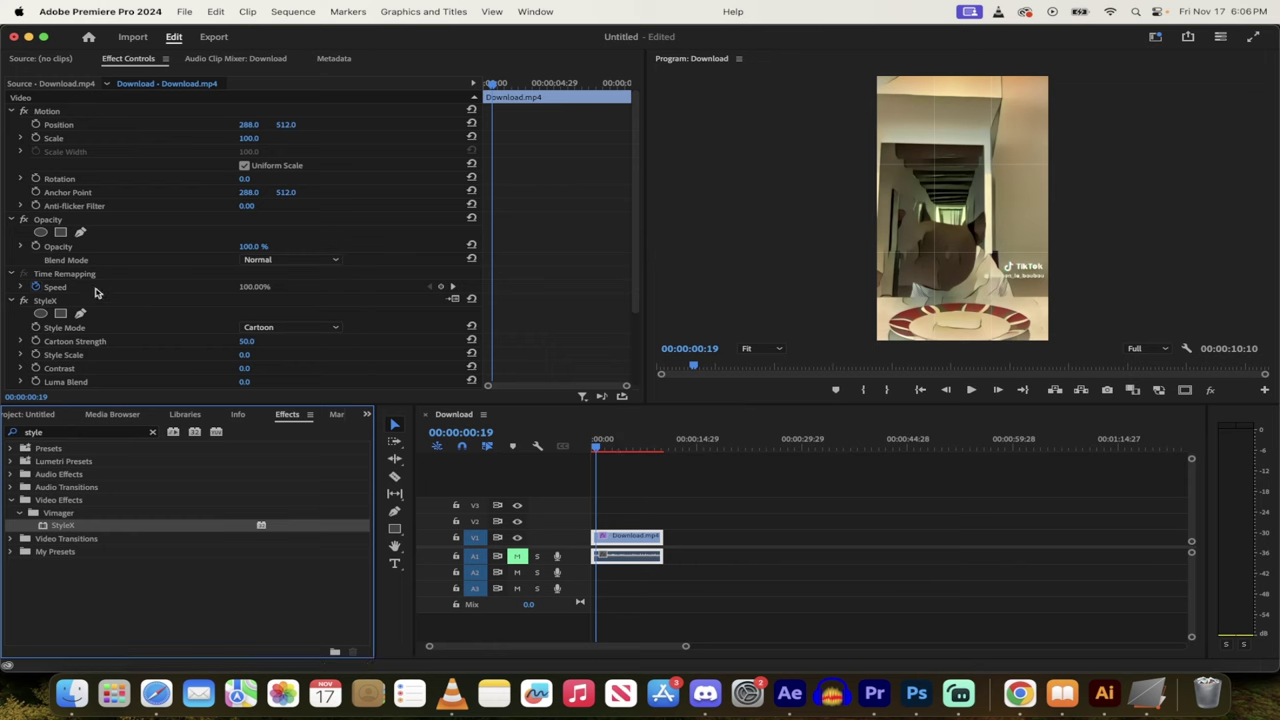
pyautogui.click(53, 302)
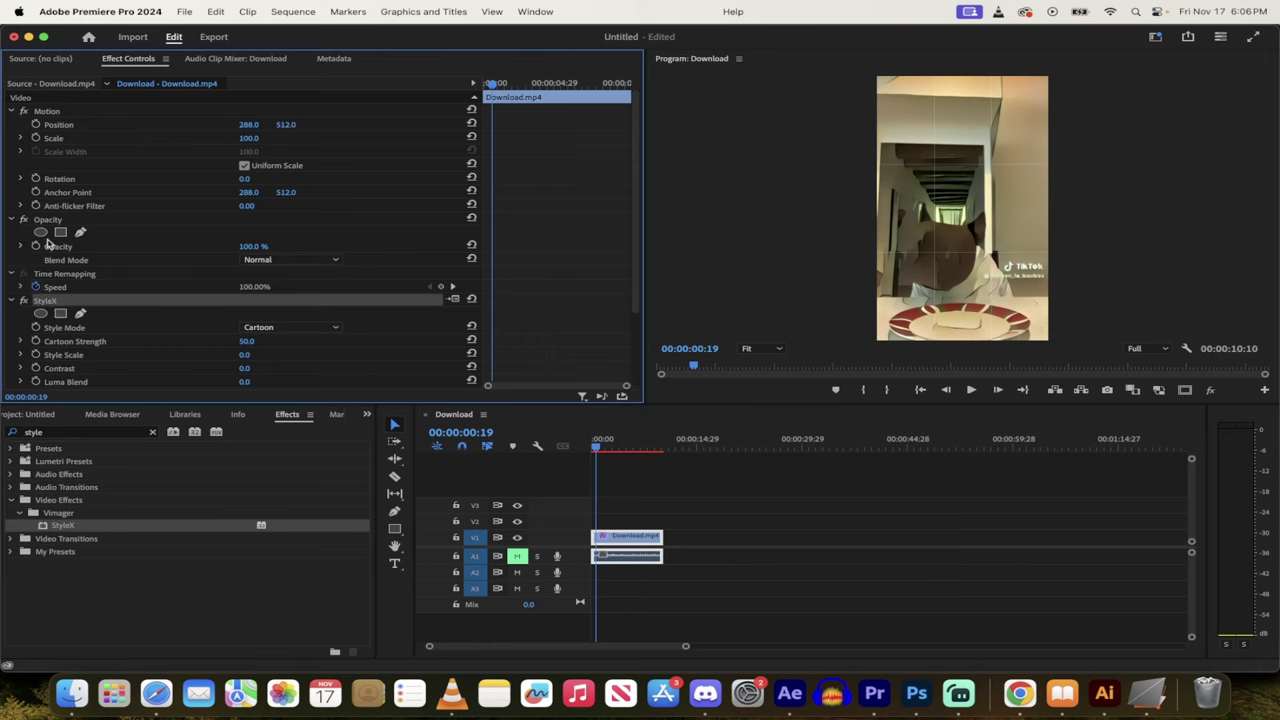
pyautogui.scroll(-2, 48, 302)
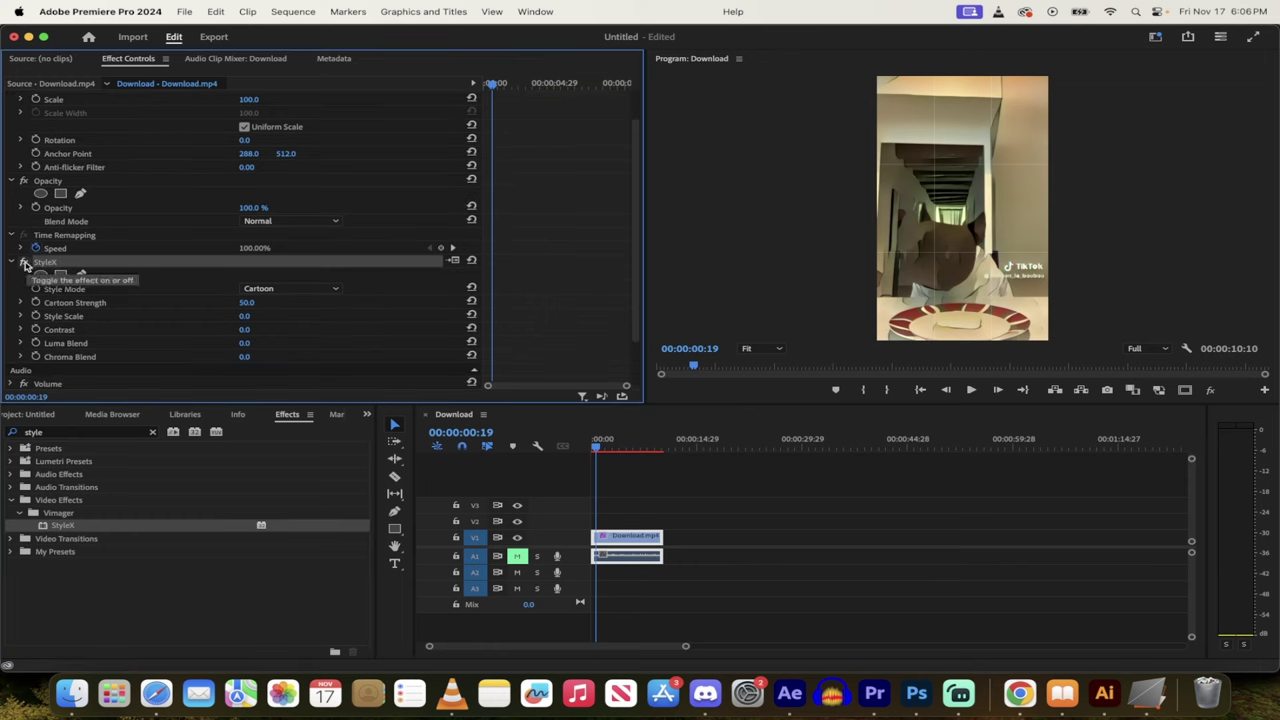
pyautogui.click(25, 263)
pyautogui.click(25, 263)
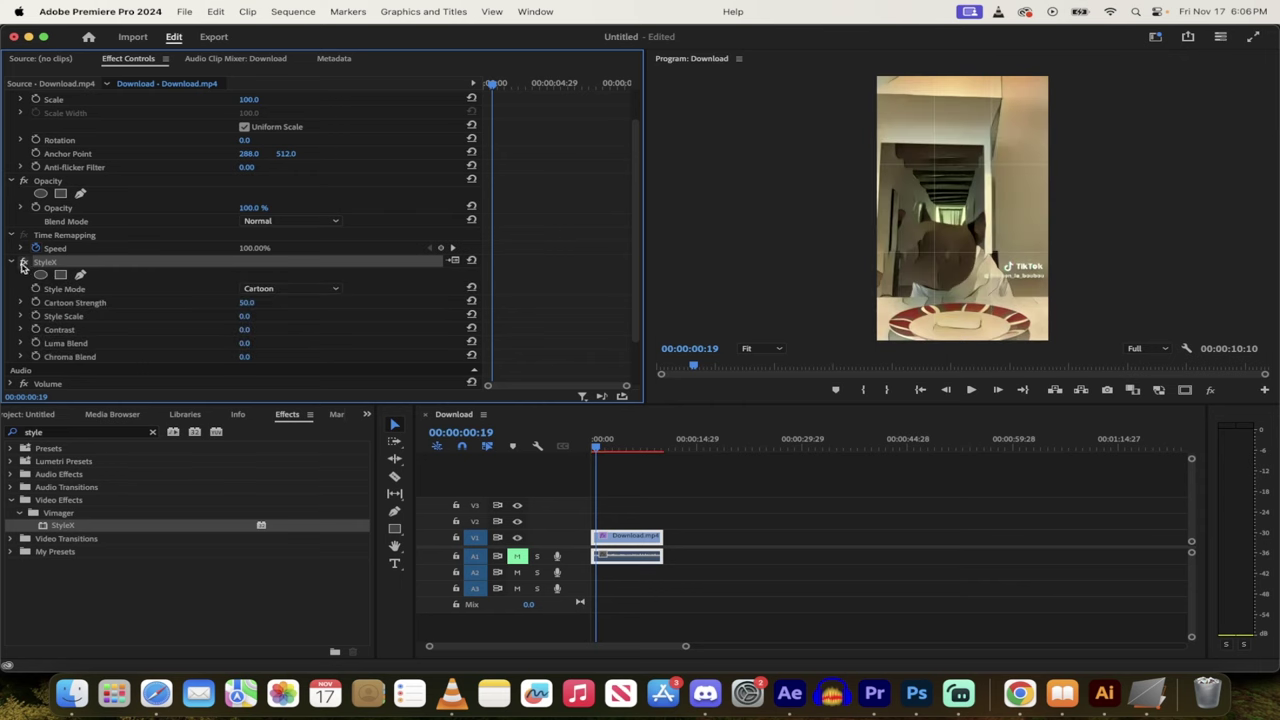
pyautogui.click(25, 263)
pyautogui.click(25, 263)
pyautogui.scroll(-2, 223, 289)
pyautogui.click(272, 258)
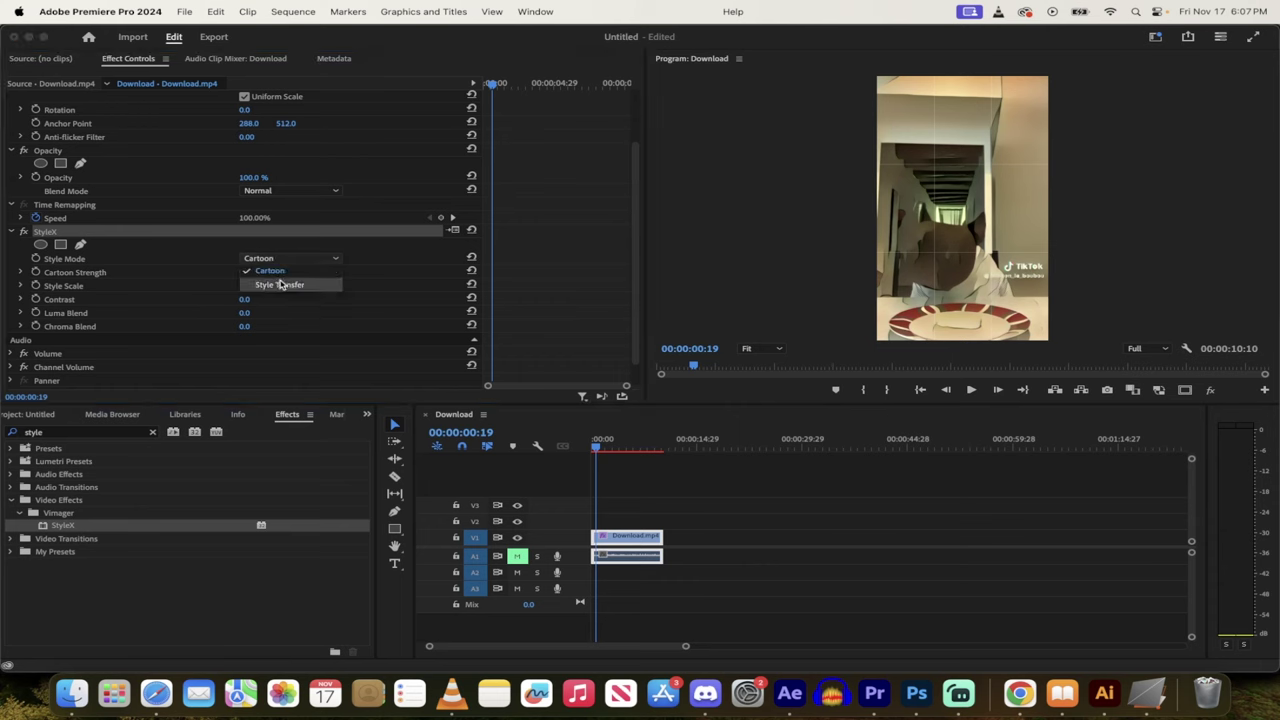
pyautogui.click(284, 263)
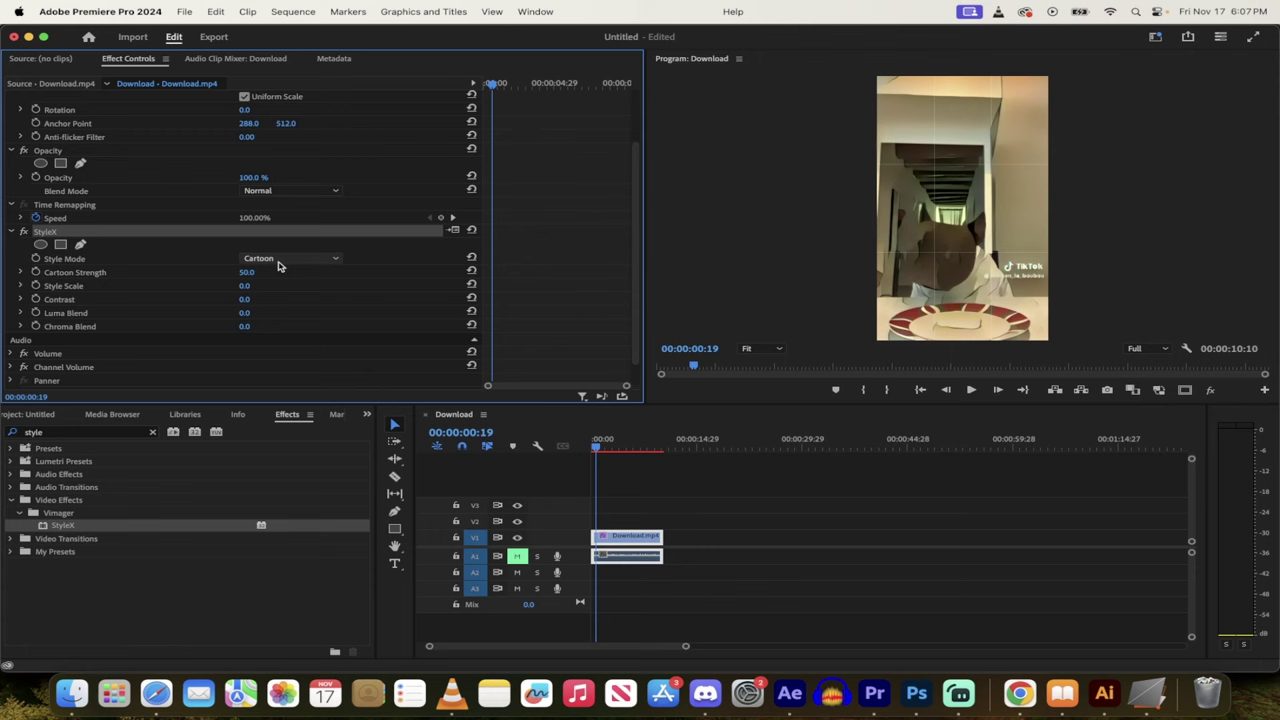
# Step: Adjust StyleX Cartoon Strength up, then down toward 40, previewing frames on the timeline
pyautogui.click(106, 275)
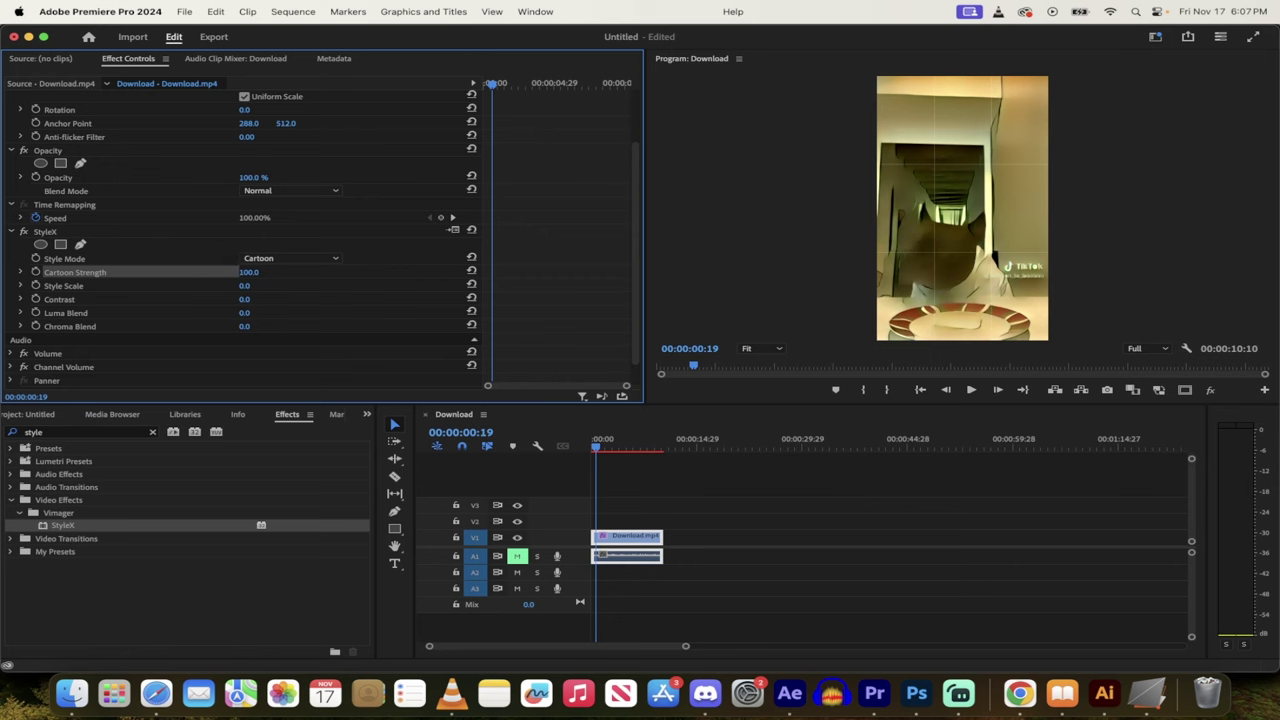
pyautogui.moveTo(246, 272)
pyautogui.mouseDown()
pyautogui.moveTo(295, 272)
pyautogui.moveTo(245, 272)
pyautogui.mouseUp()
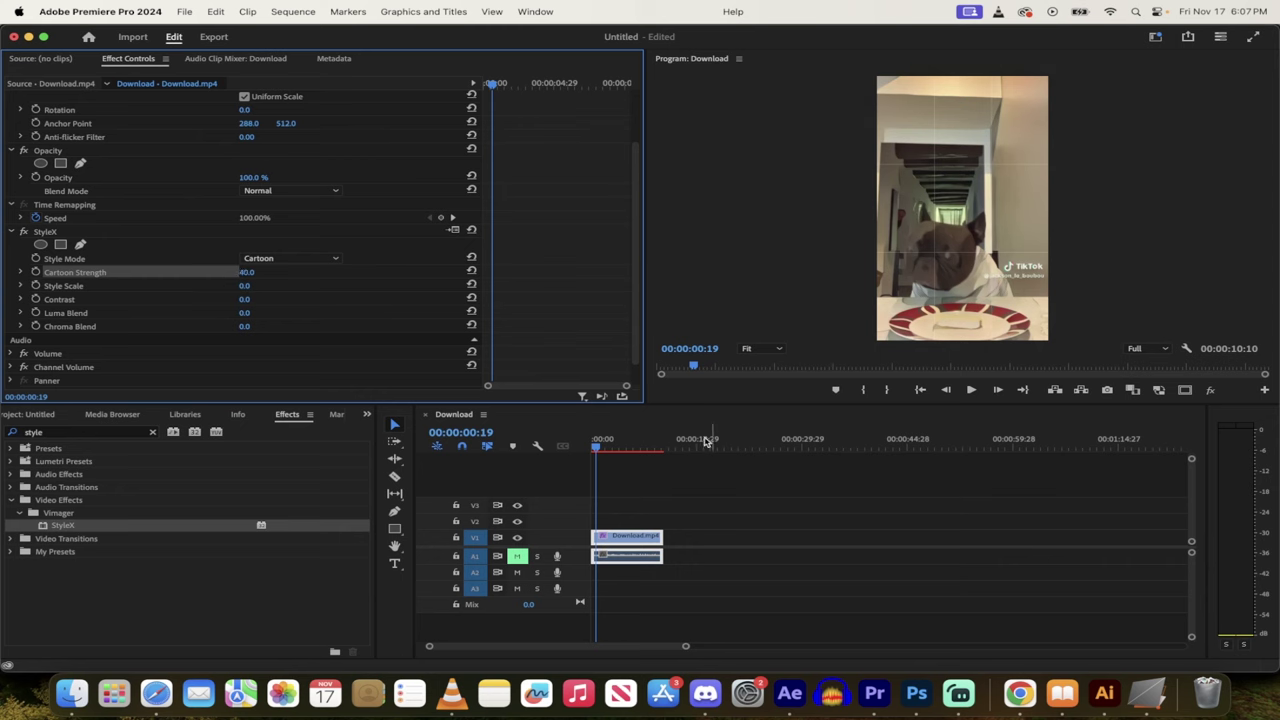
pyautogui.click(620, 447)
pyautogui.moveTo(620, 447); pyautogui.dragTo(626, 455)
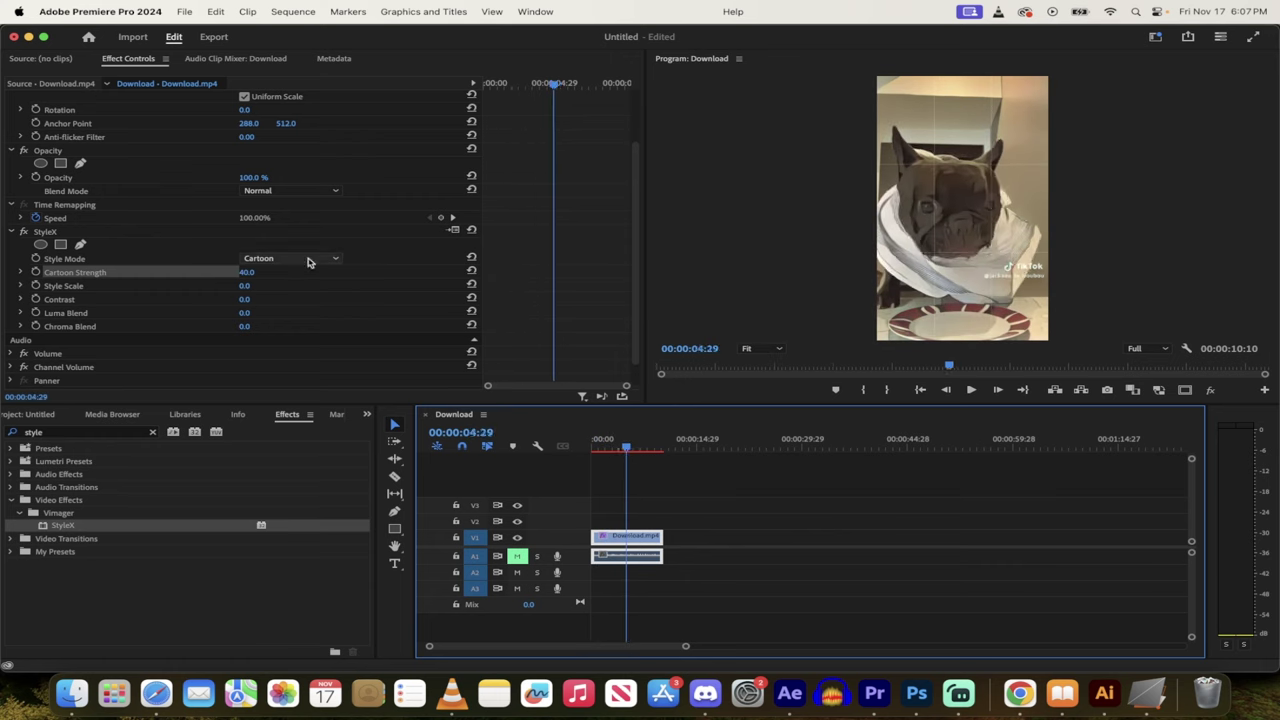
pyautogui.moveTo(251, 273); pyautogui.dragTo(228, 273)
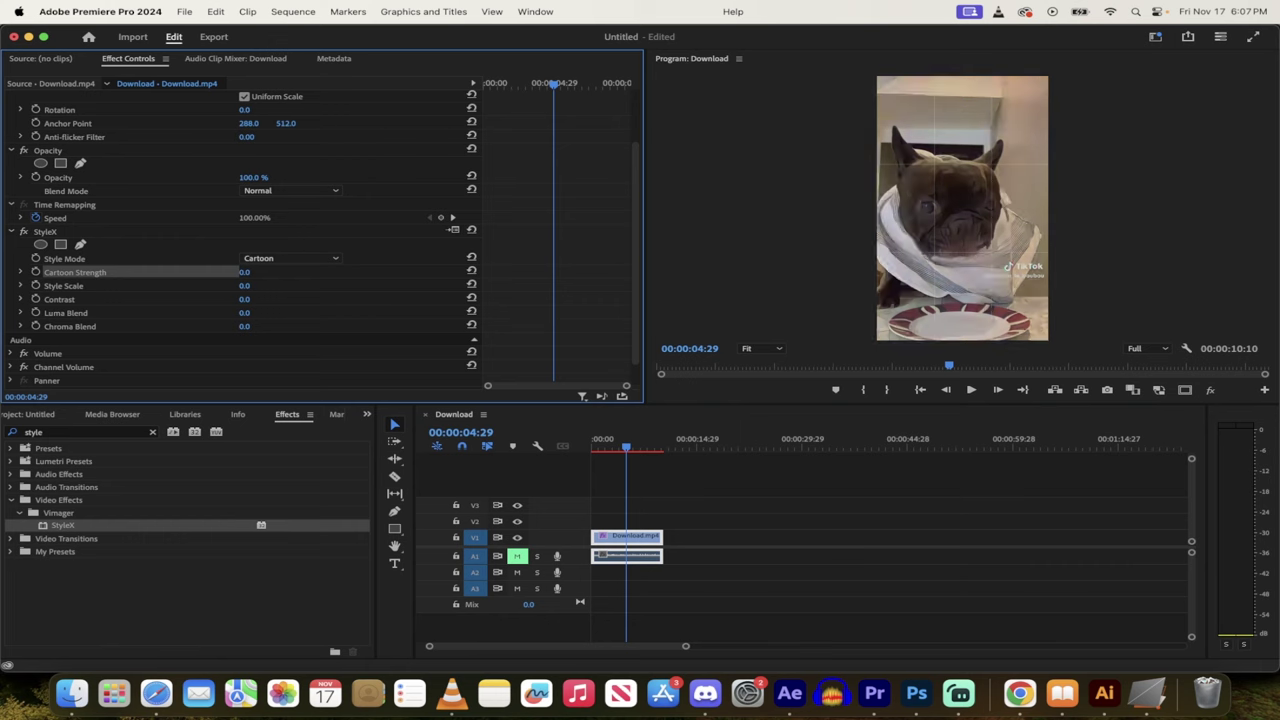
pyautogui.moveTo(246, 272)
pyautogui.mouseDown()
pyautogui.moveTo(226, 272)
pyautogui.moveTo(320, 285)
pyautogui.moveTo(222, 285)
pyautogui.moveTo(236, 285)
pyautogui.mouseUp()
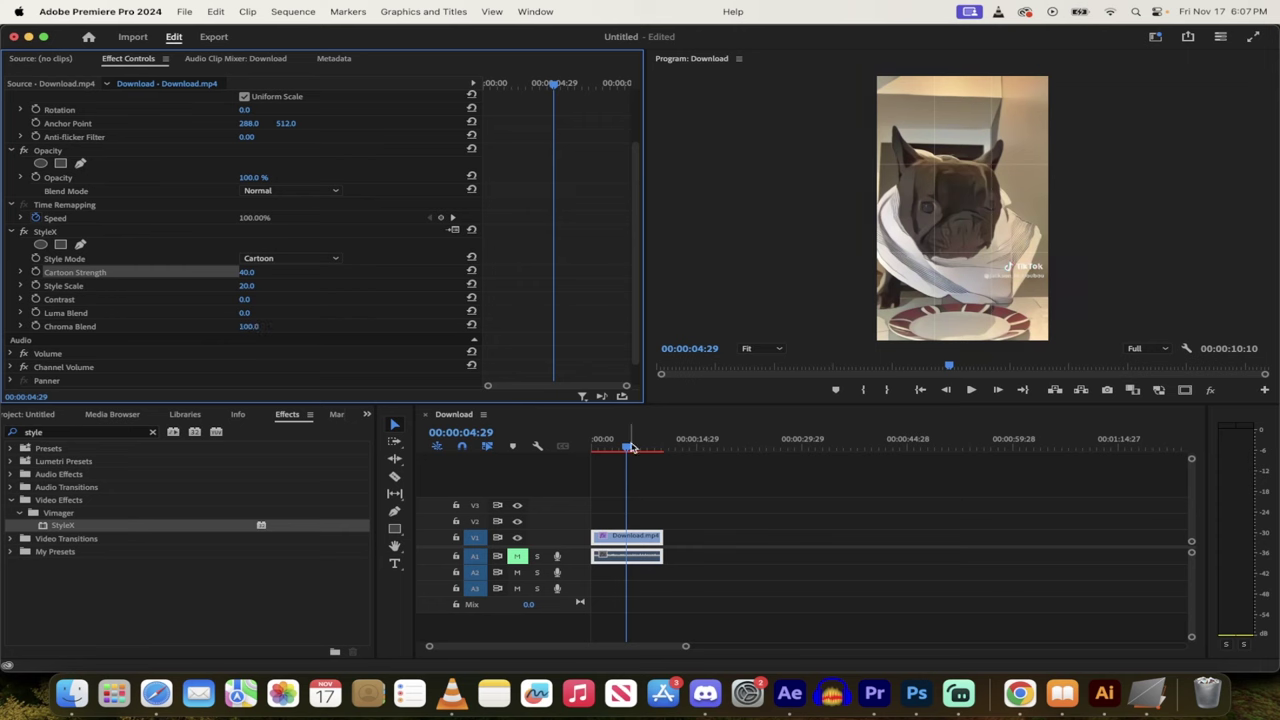
# Step: Preview the StyleX look around the three-to-four-second mark, then stop playback
pyautogui.click(617, 447)
pyautogui.moveTo(617, 447); pyautogui.dragTo(620, 447)
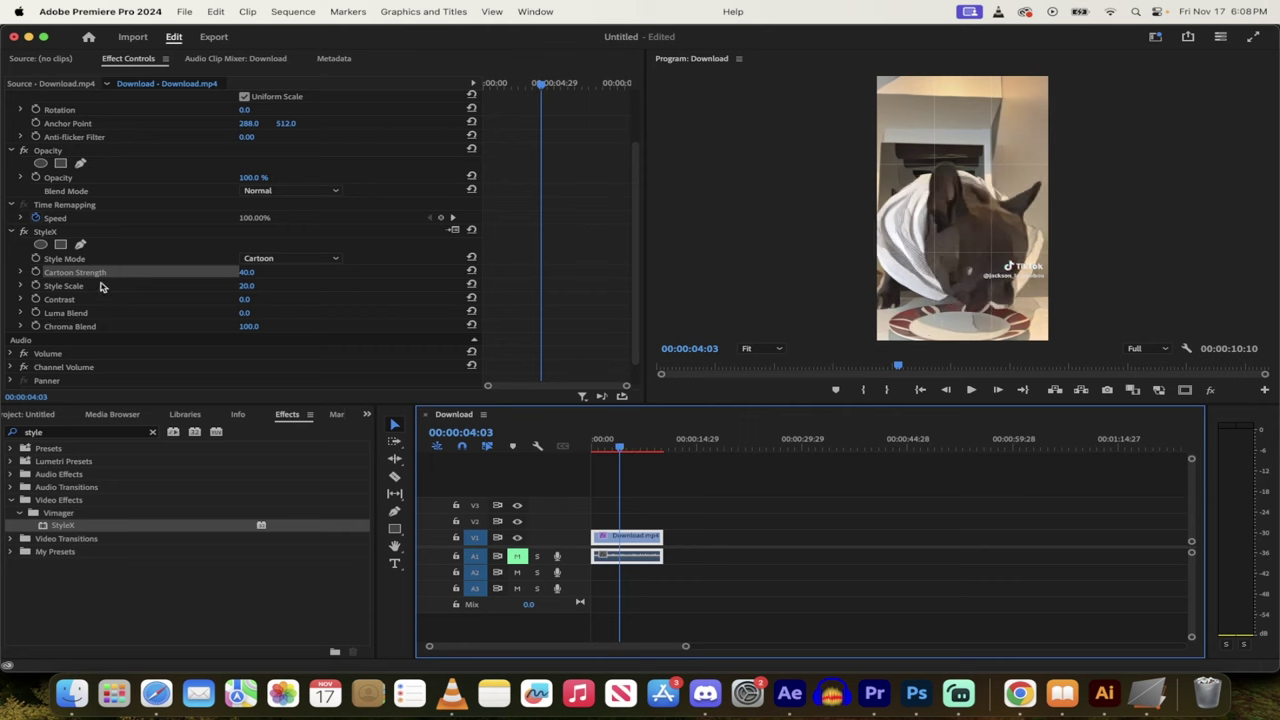
pyautogui.click(62, 234)
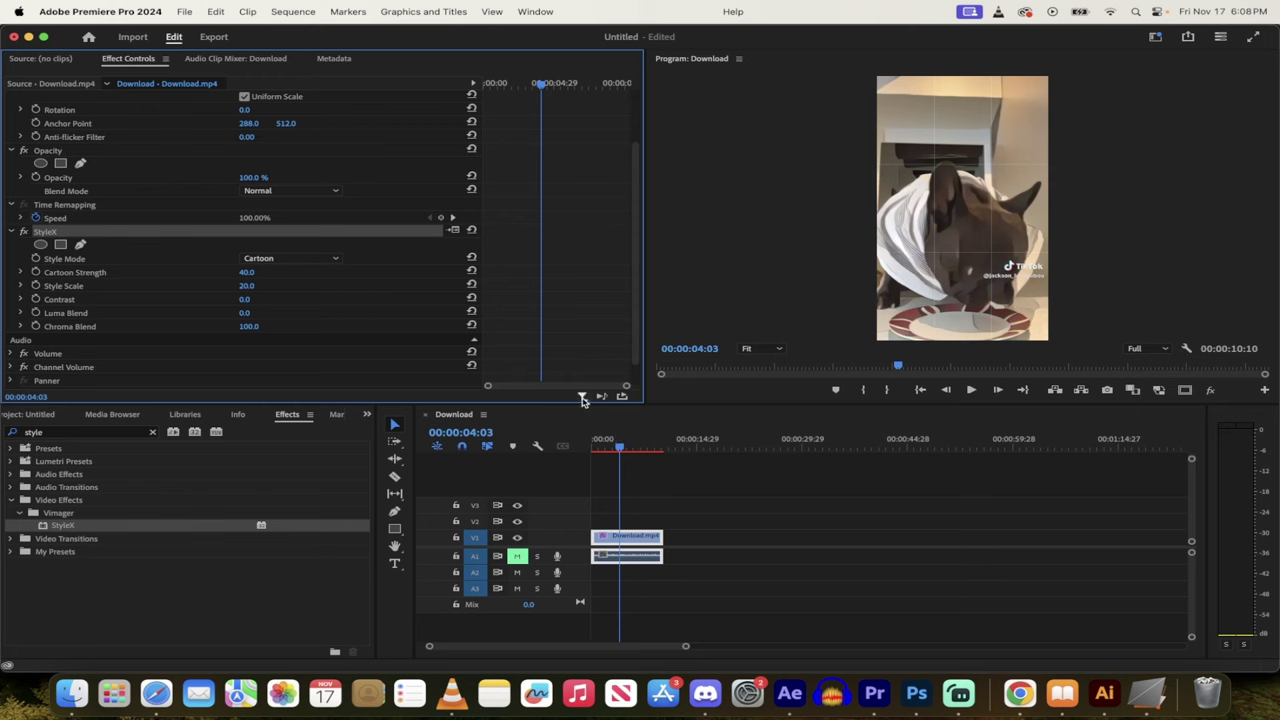
pyautogui.moveTo(620, 446); pyautogui.dragTo(614, 446)
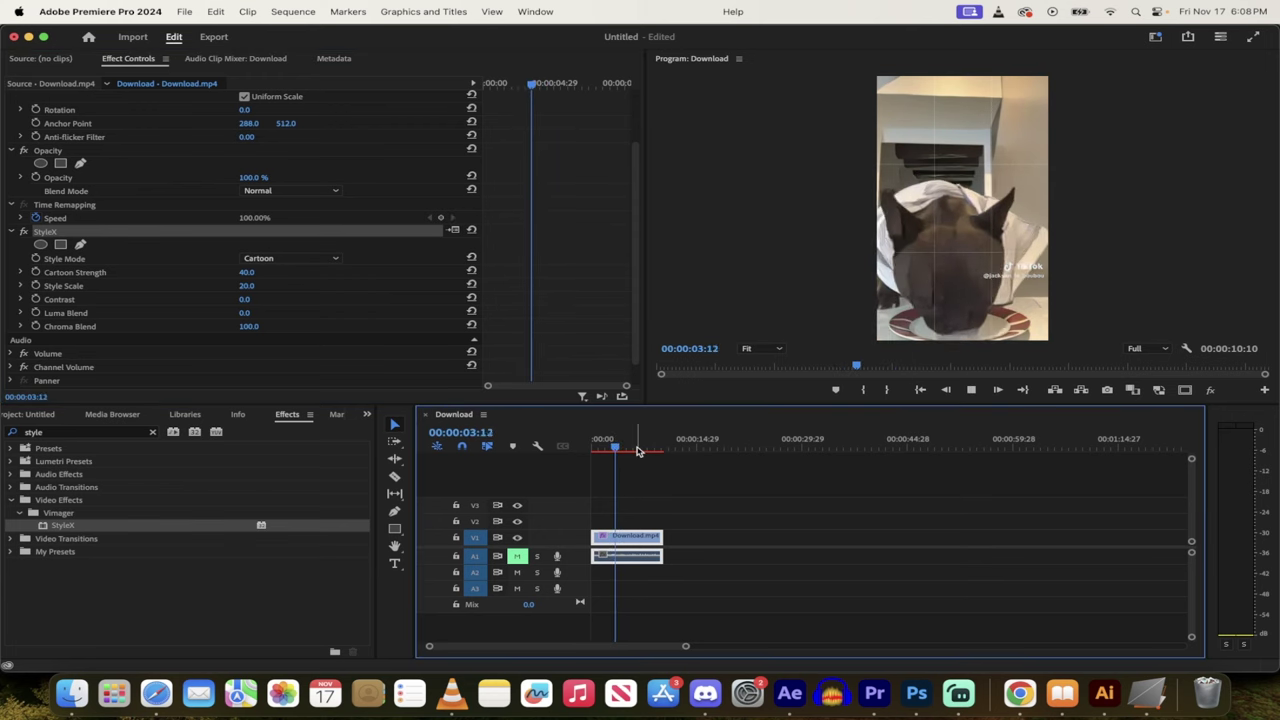
pyautogui.press('space')
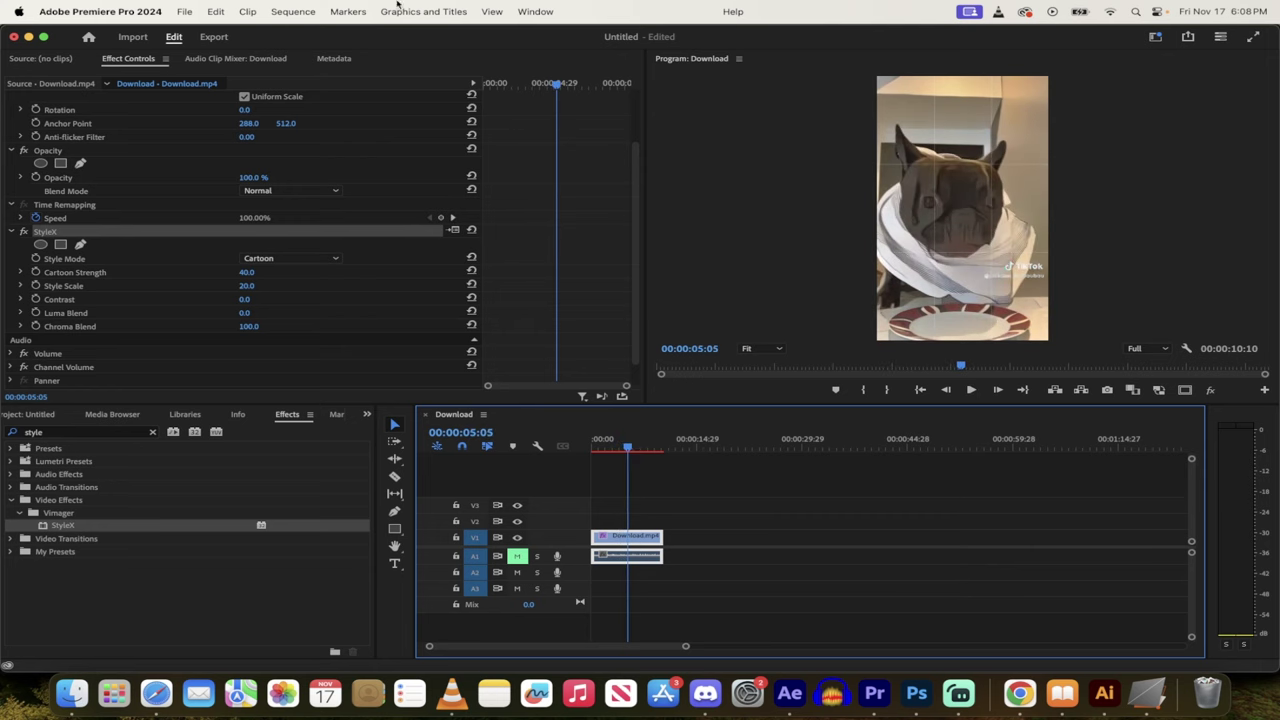
# Step: Search 'brightness' and apply Brightness & Contrast to the V1 bulldog clip
pyautogui.click(281, 423)
pyautogui.click(152, 432)
pyautogui.click(133, 434)
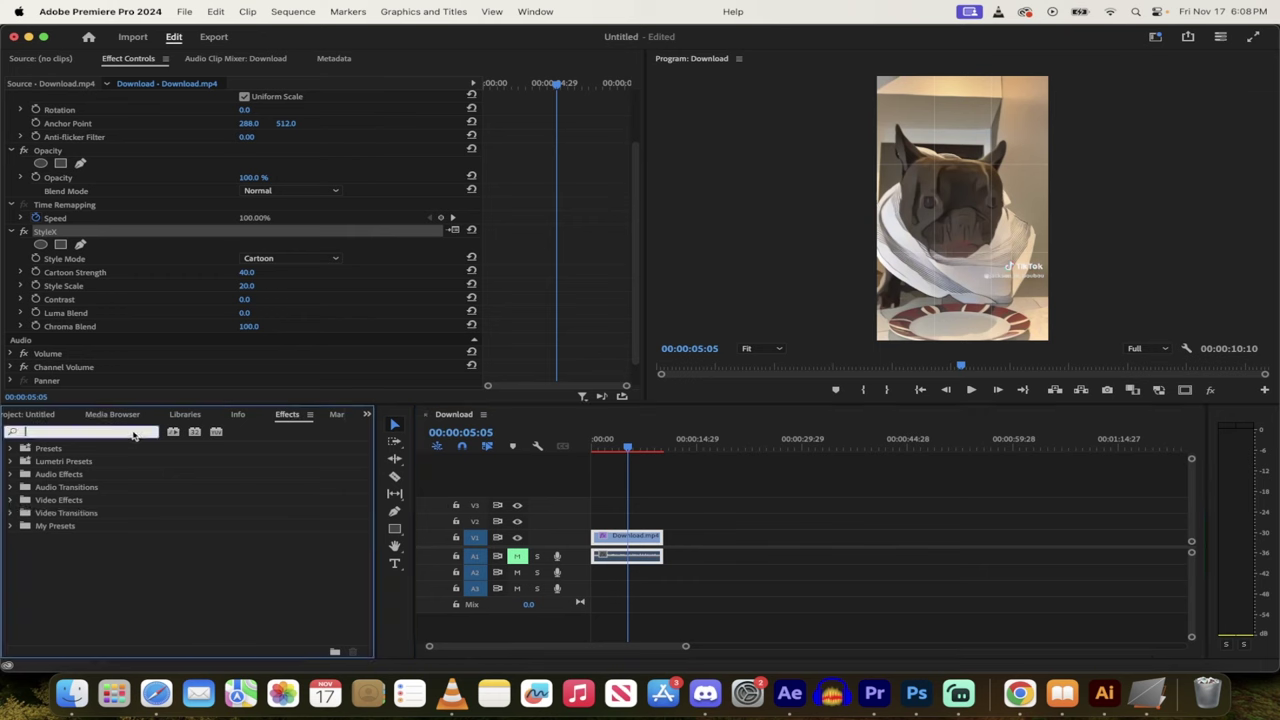
pyautogui.write('bright')
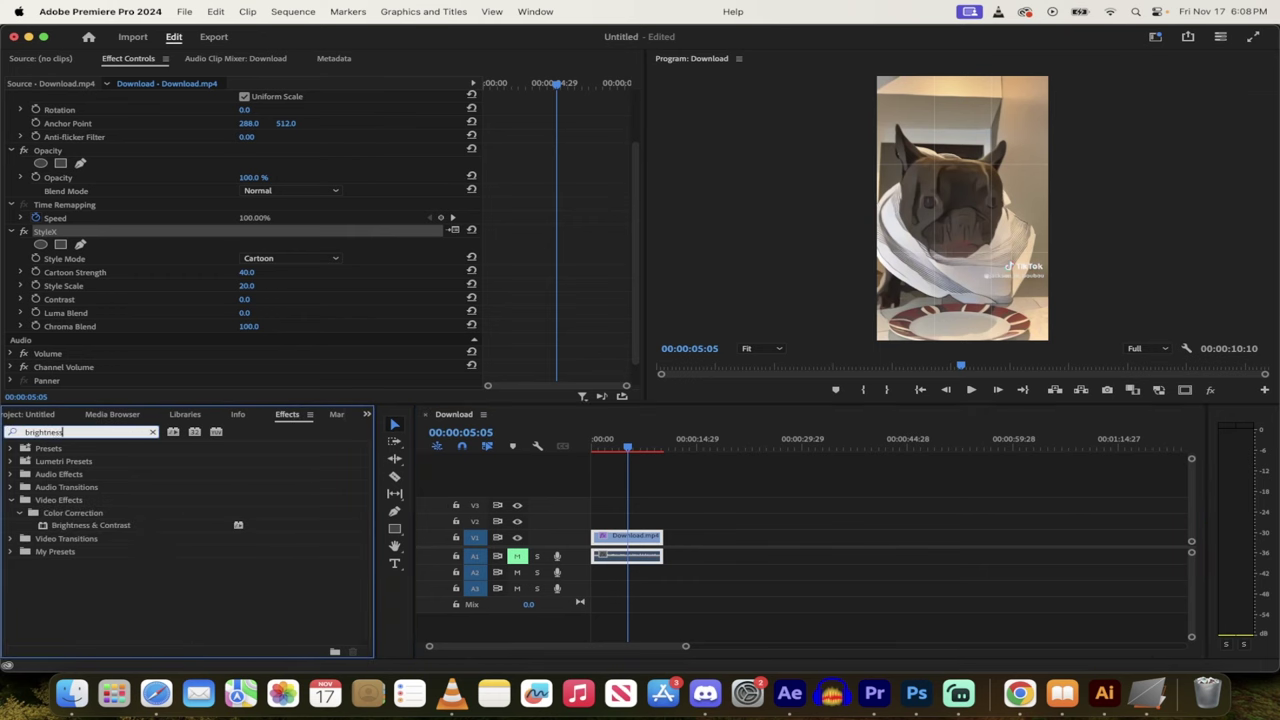
pyautogui.write('ness')
pyautogui.moveTo(86, 526); pyautogui.dragTo(628, 537)
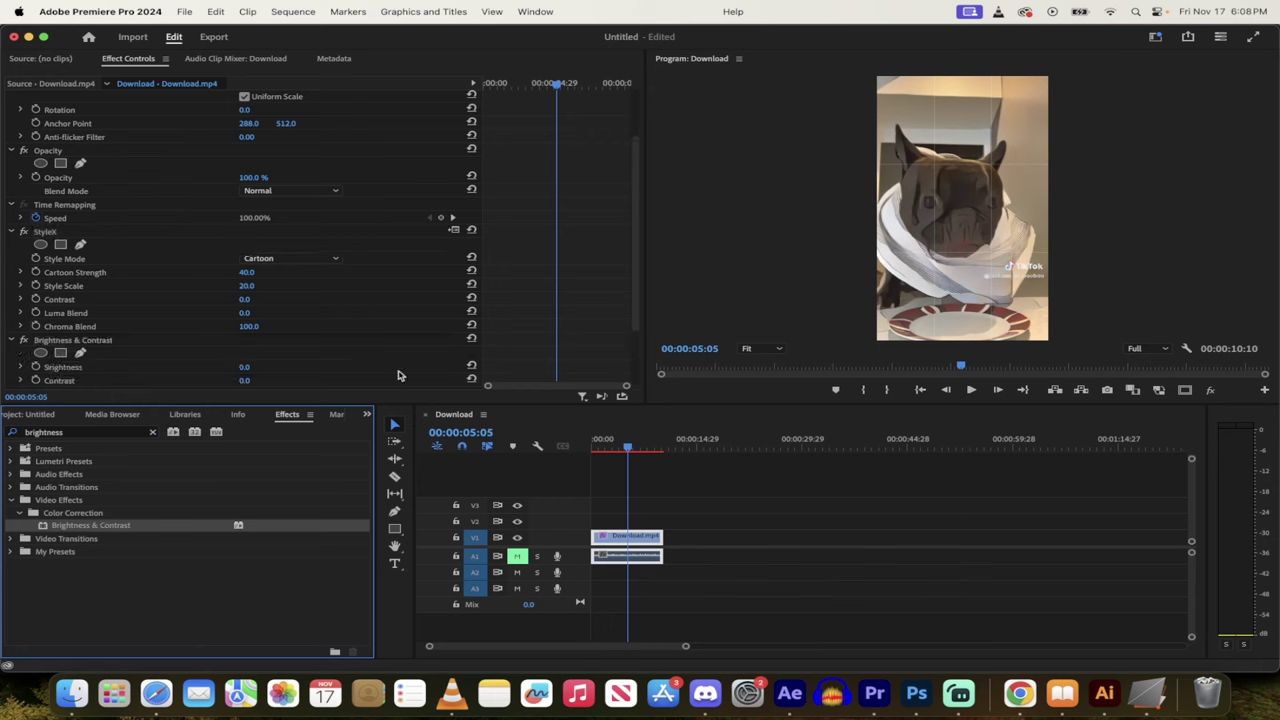
# Step: Move Brightness & Contrast above StyleX, set Brightness -6 and Contrast 9, and preview from the start
pyautogui.click(97, 341)
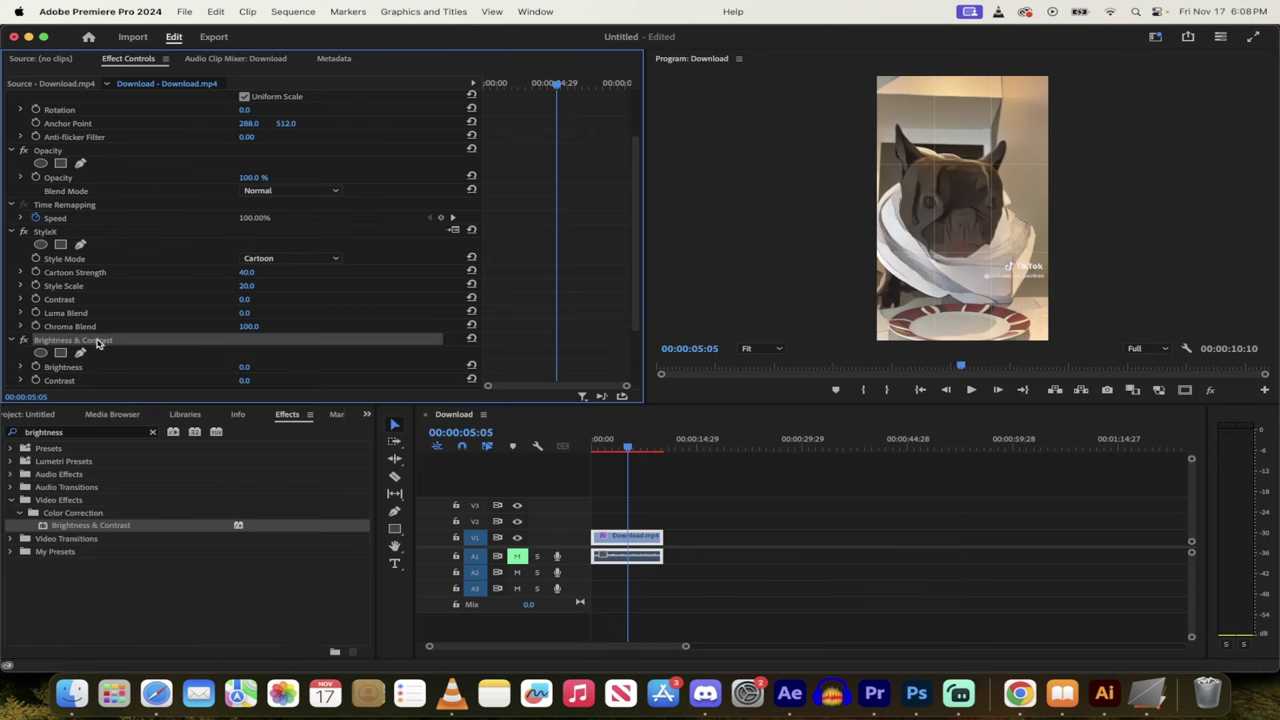
pyautogui.moveTo(97, 341); pyautogui.dragTo(86, 231)
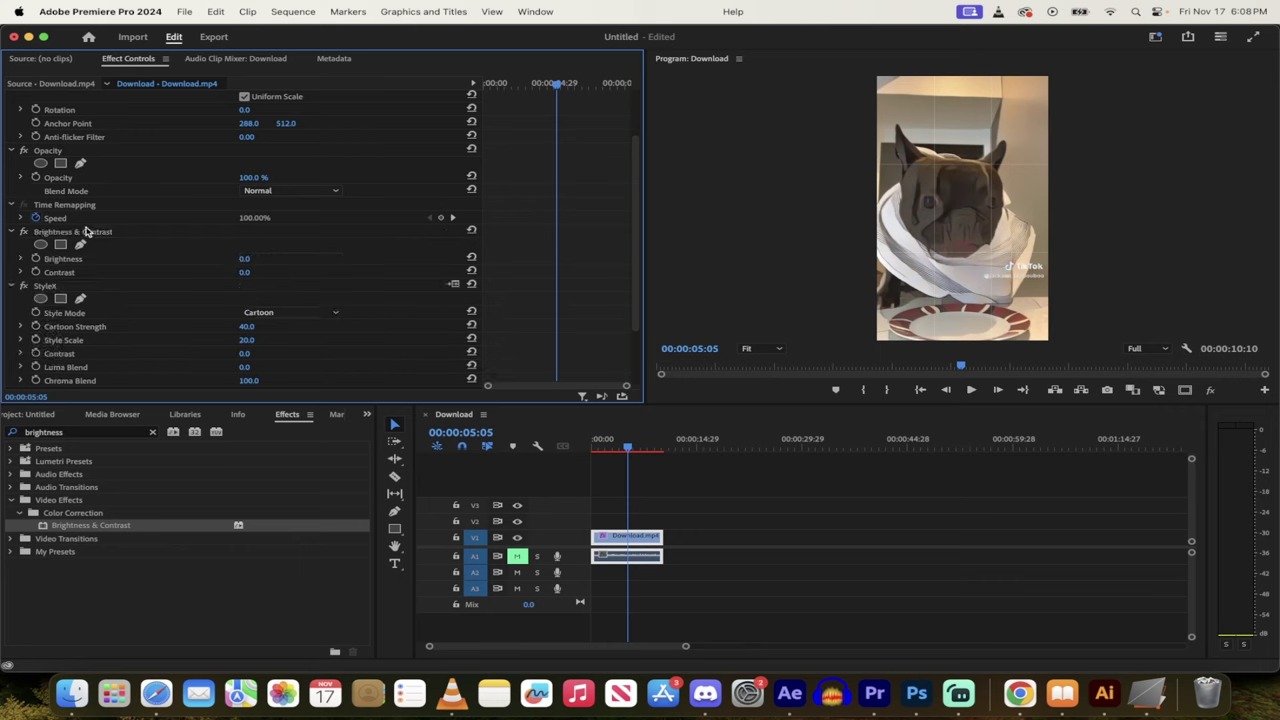
pyautogui.click(75, 232)
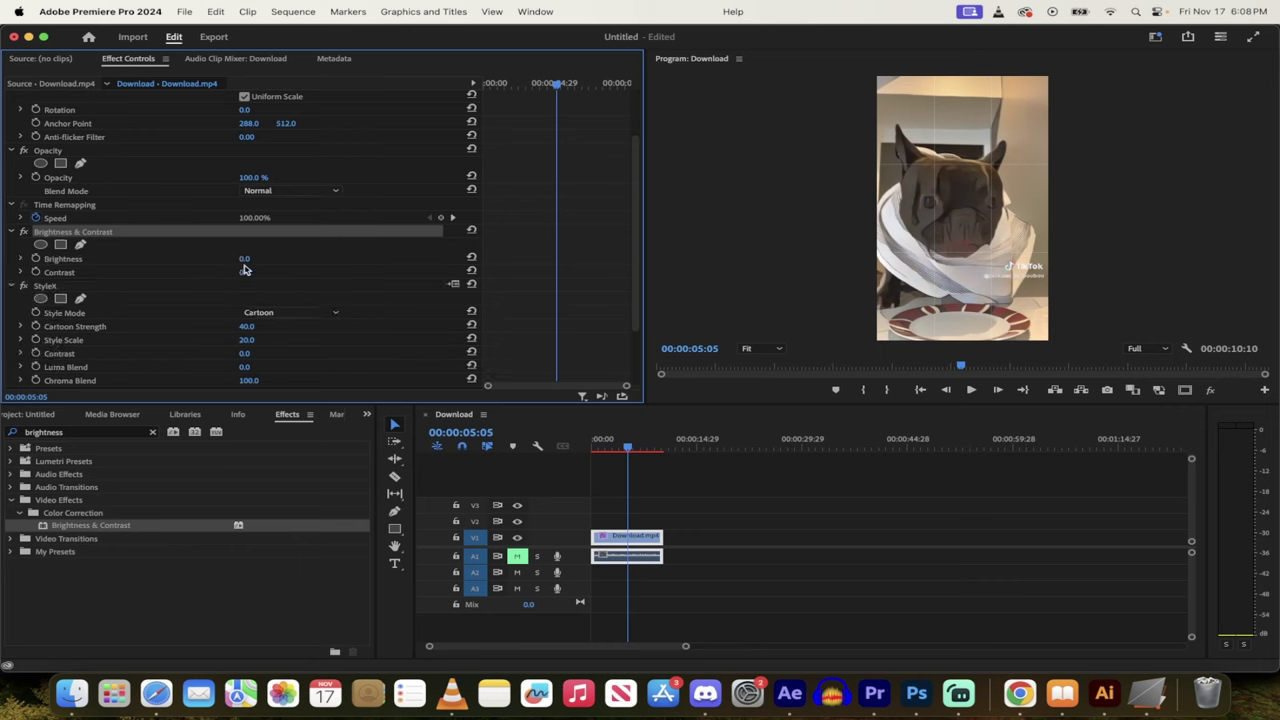
pyautogui.moveTo(245, 272); pyautogui.dragTo(305, 272)
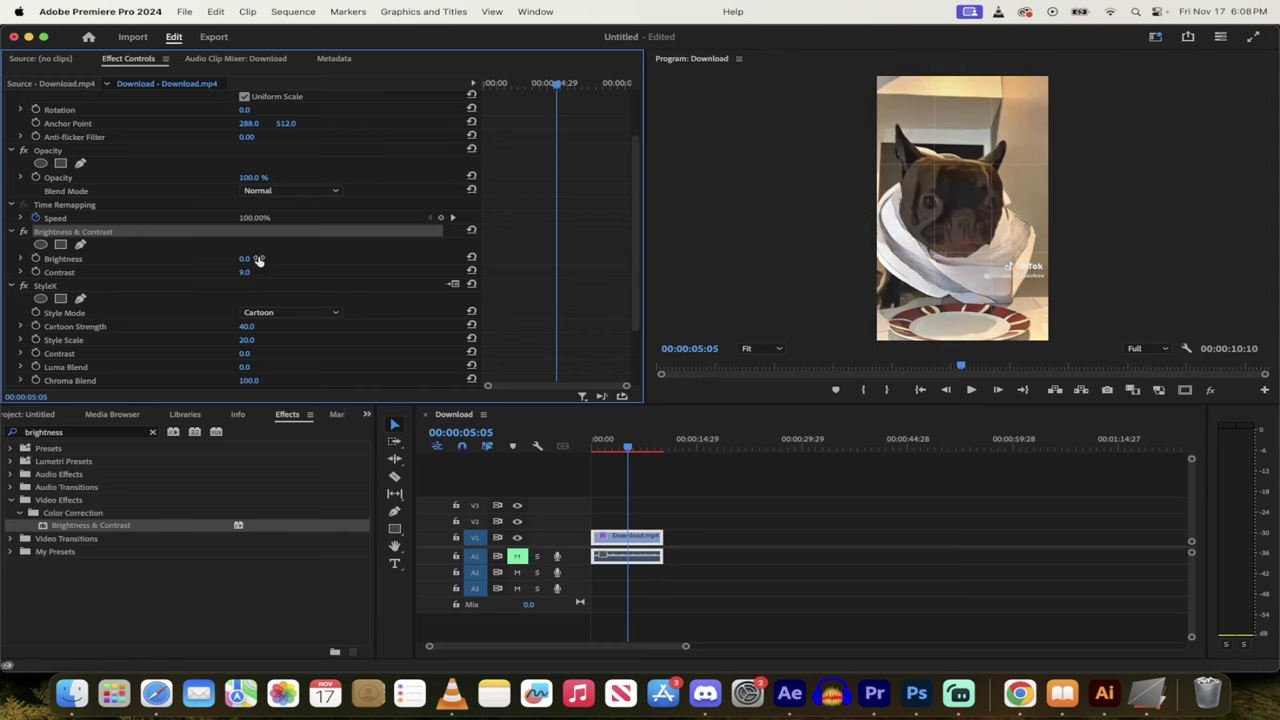
pyautogui.moveTo(247, 258)
pyautogui.mouseDown()
pyautogui.moveTo(230, 258)
pyautogui.moveTo(265, 258)
pyautogui.mouseUp()
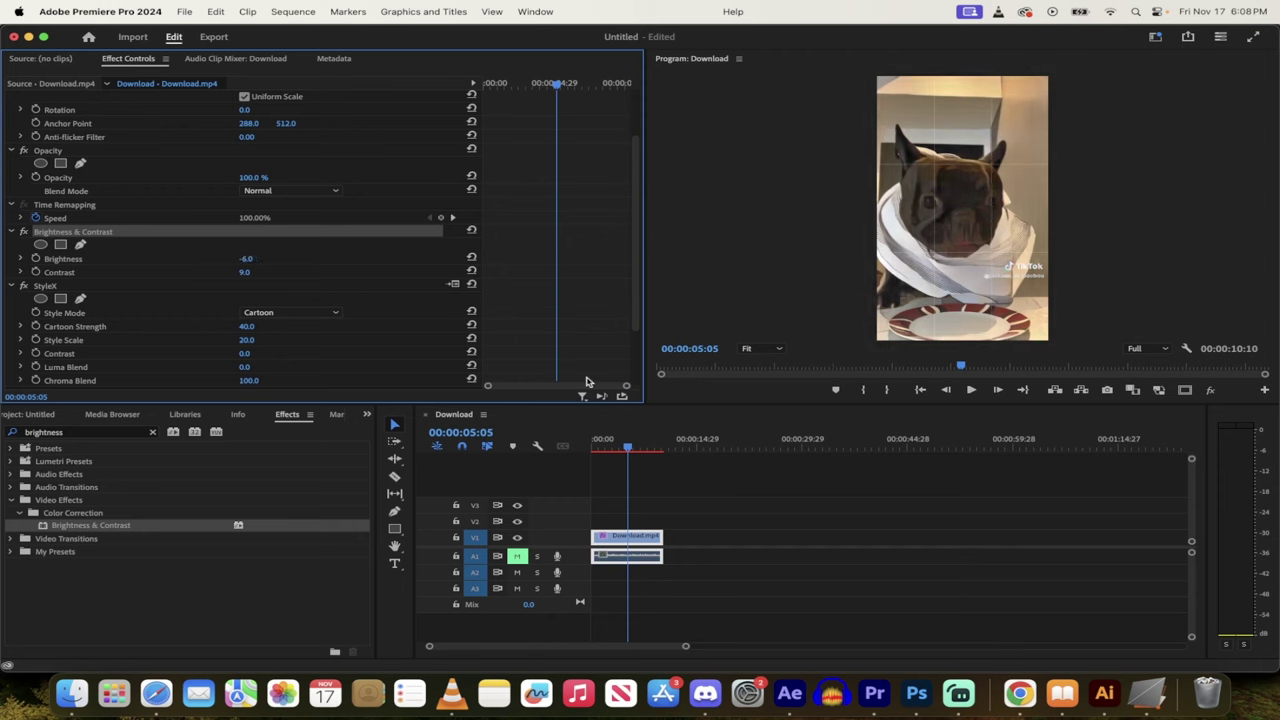
pyautogui.click(597, 443)
pyautogui.press('space')
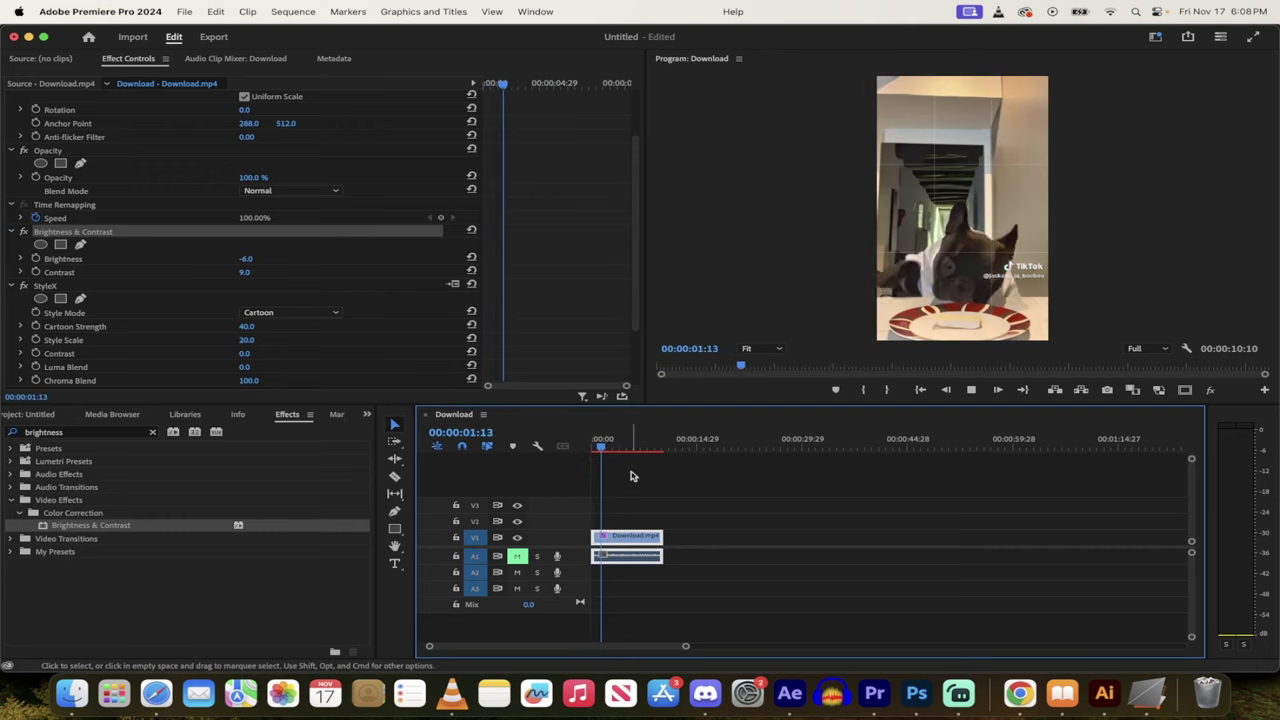
pyautogui.press('space')
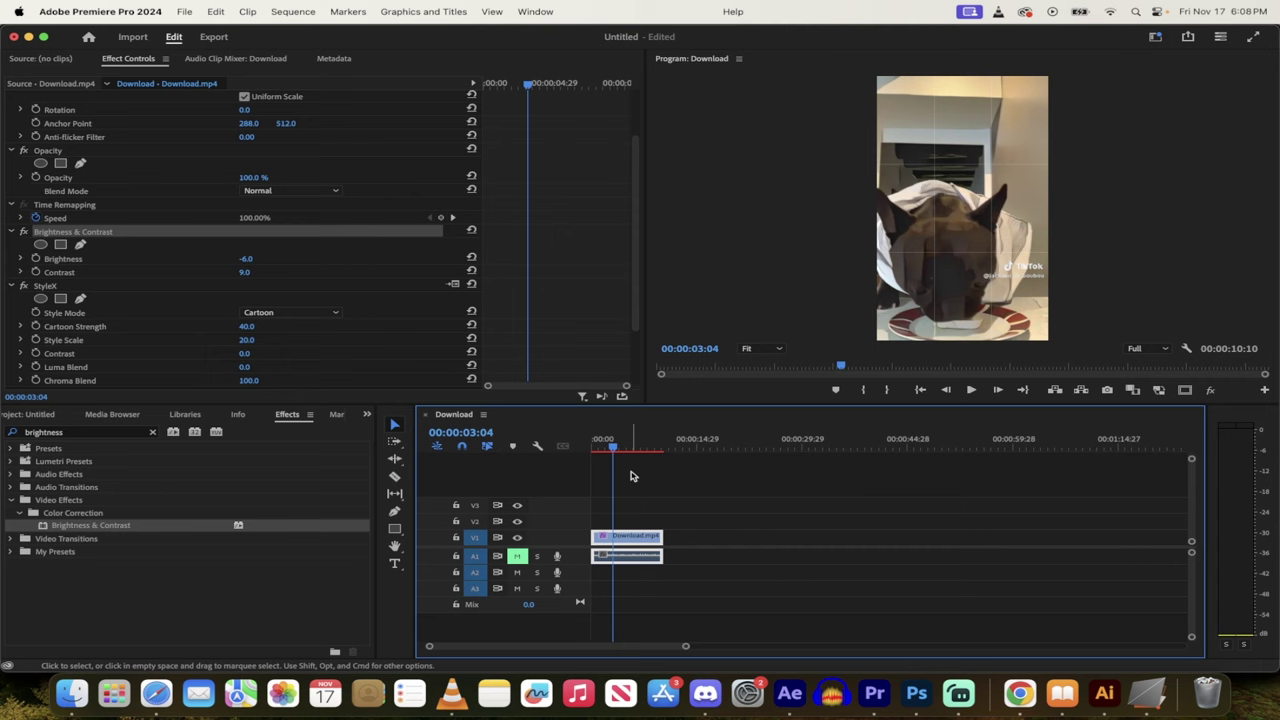